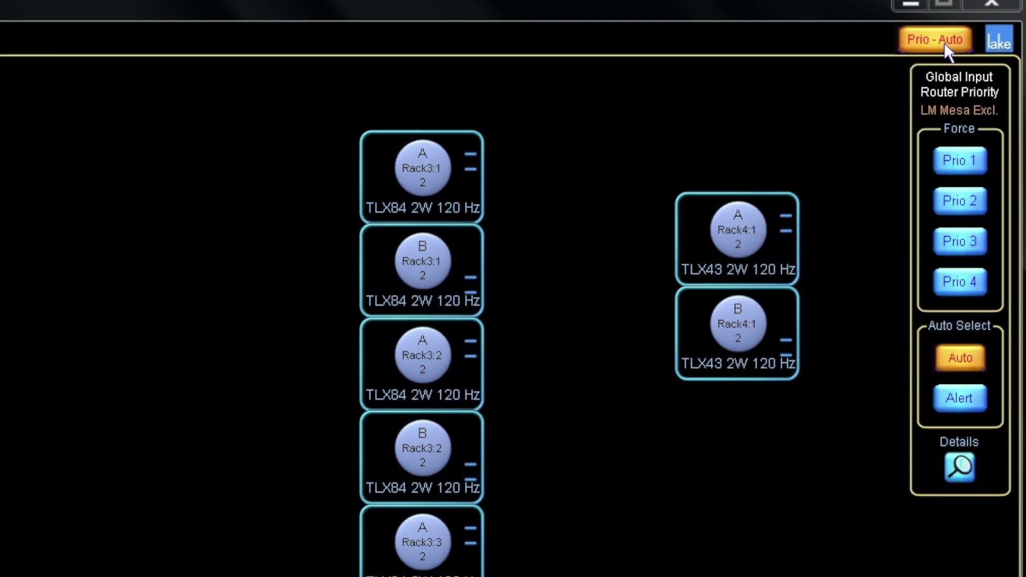
- Hide, show and hide the router priority panel again, then switch to the All page
click(979, 43)
click(941, 54)
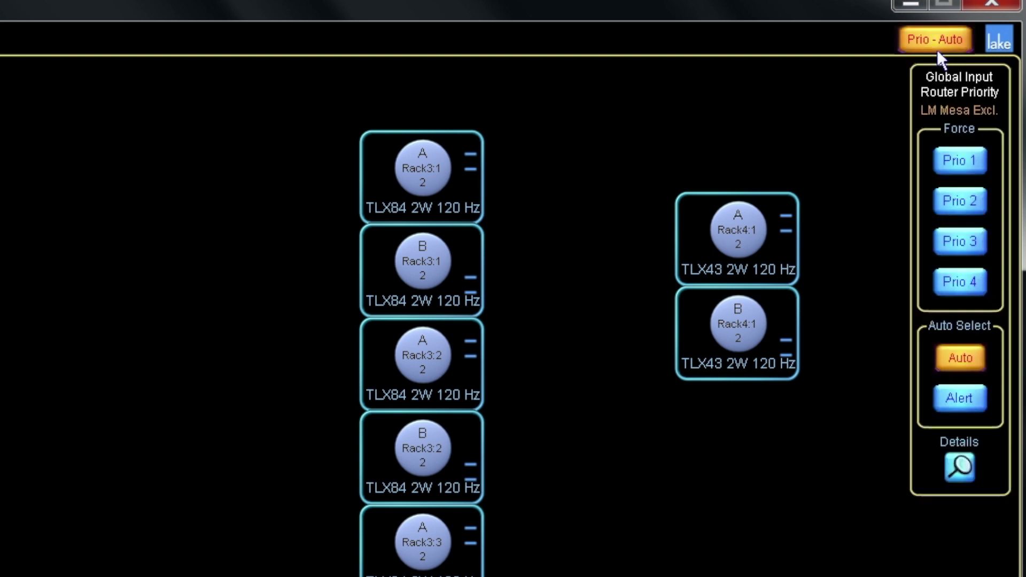
click(928, 47)
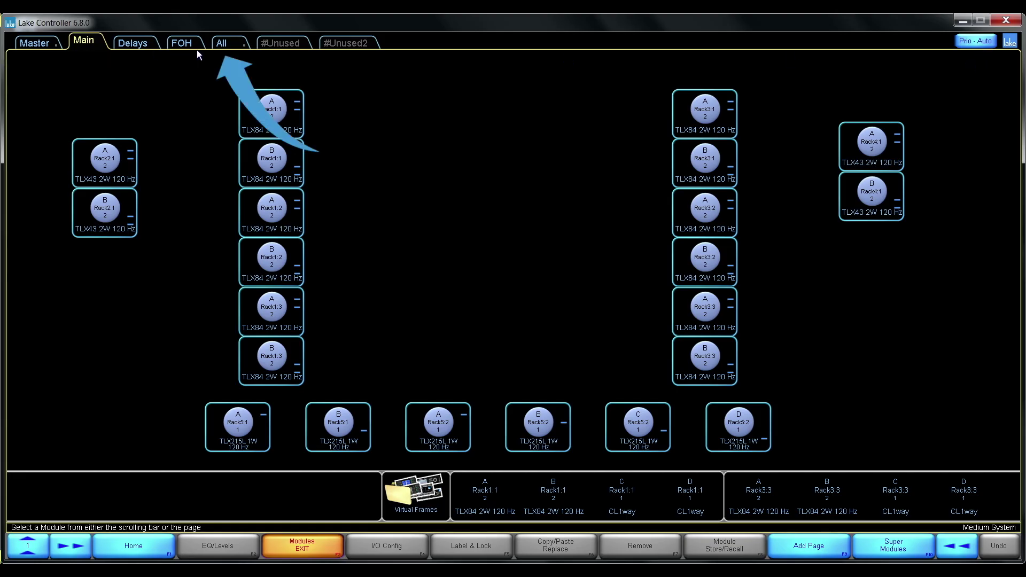
click(220, 43)
- Turn off global input router priority control in Global Events & Control, confirming the change
click(816, 553)
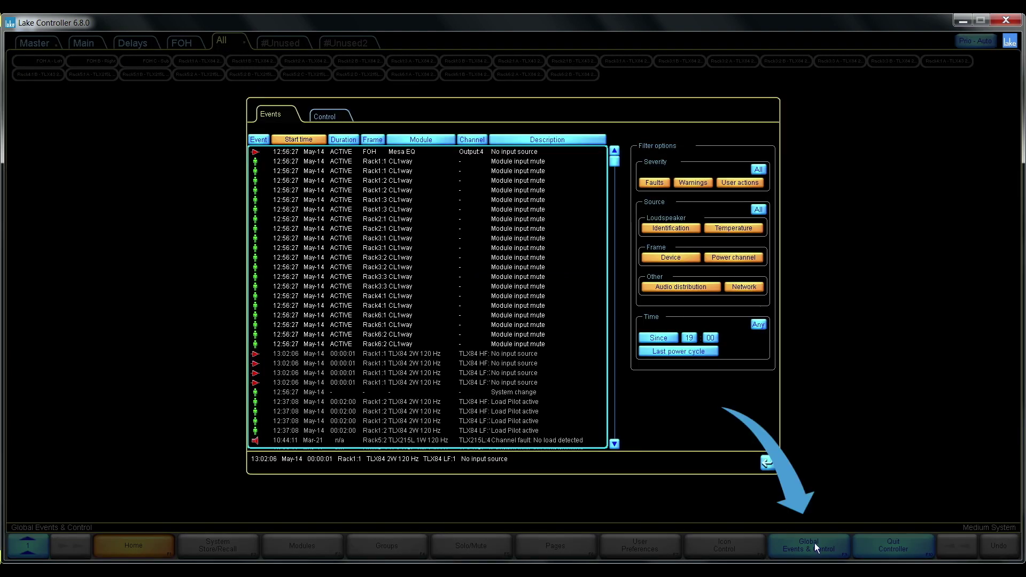
click(324, 115)
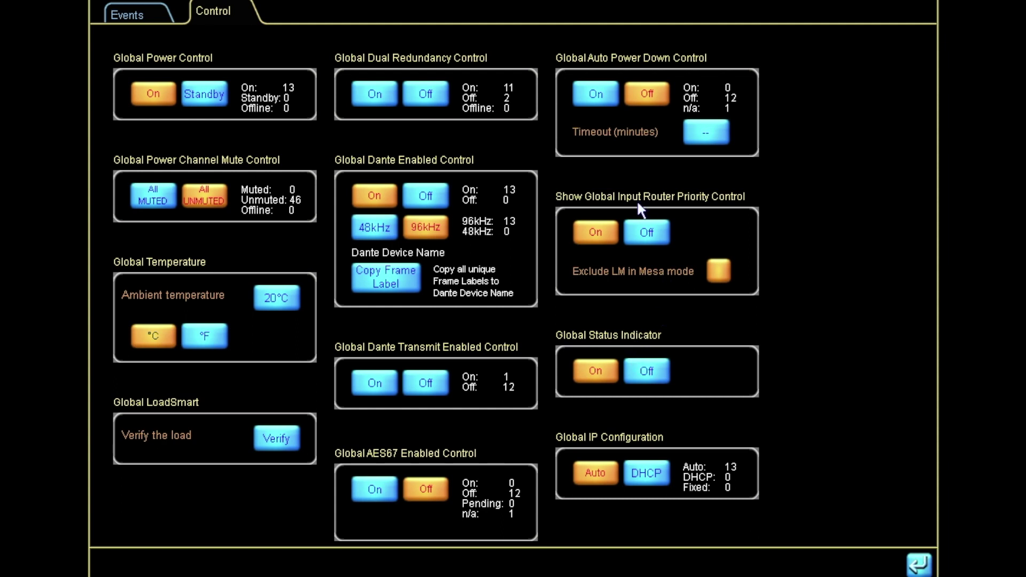
click(646, 235)
click(403, 318)
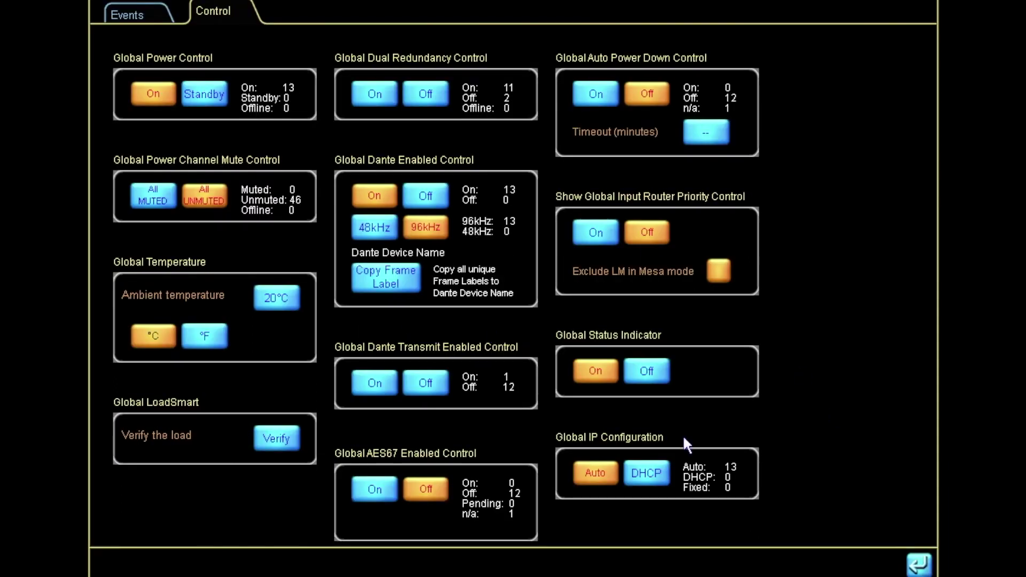
click(767, 457)
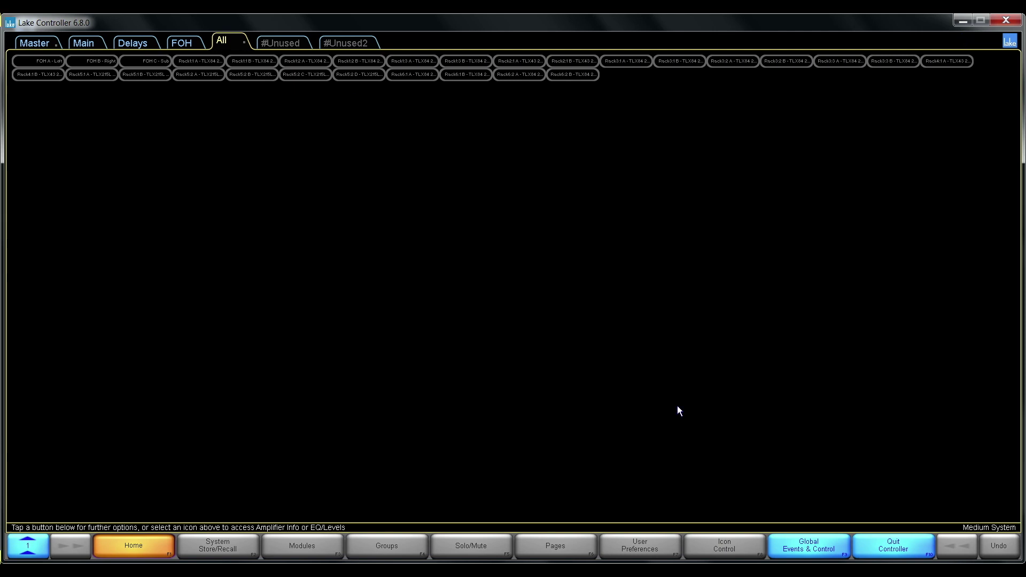
- Turn global input router priority control back on and return to the Main page
click(780, 546)
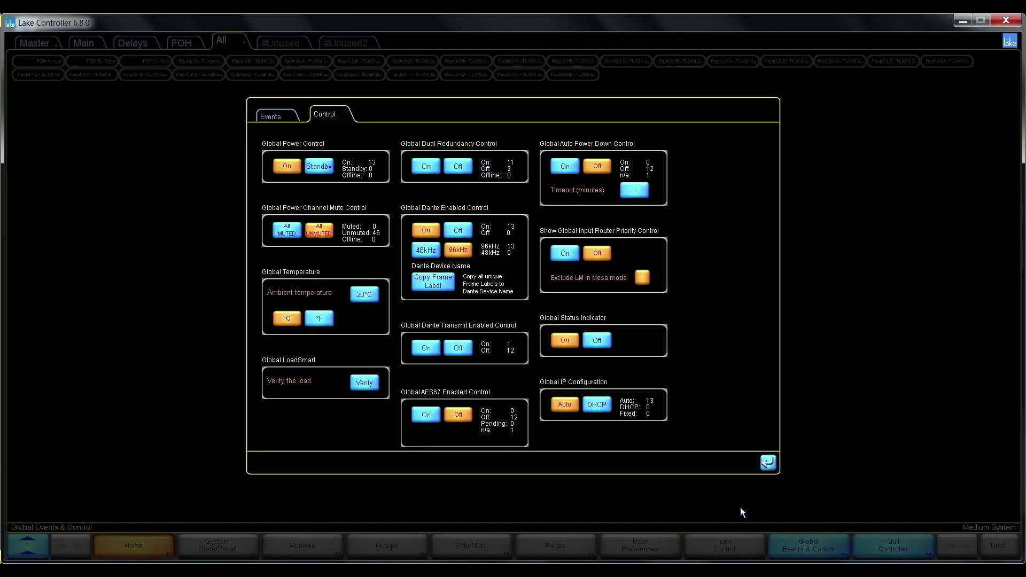
click(565, 254)
click(447, 309)
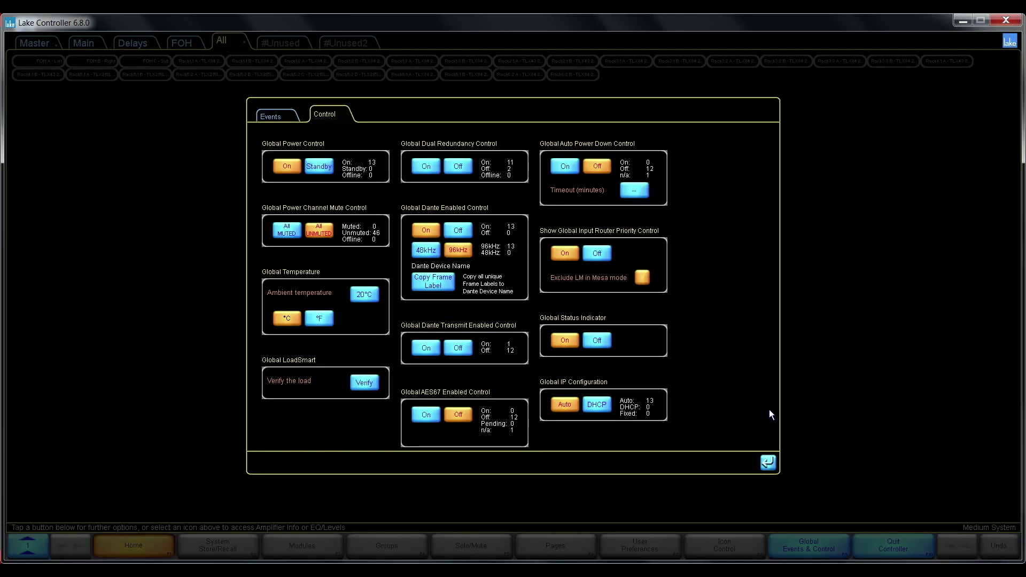
click(767, 461)
click(85, 42)
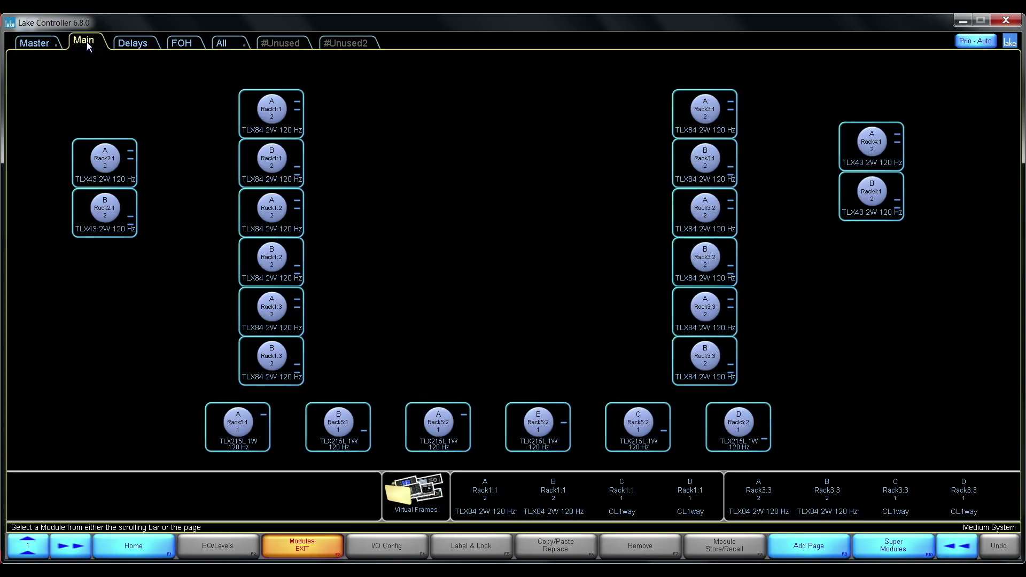
click(972, 43)
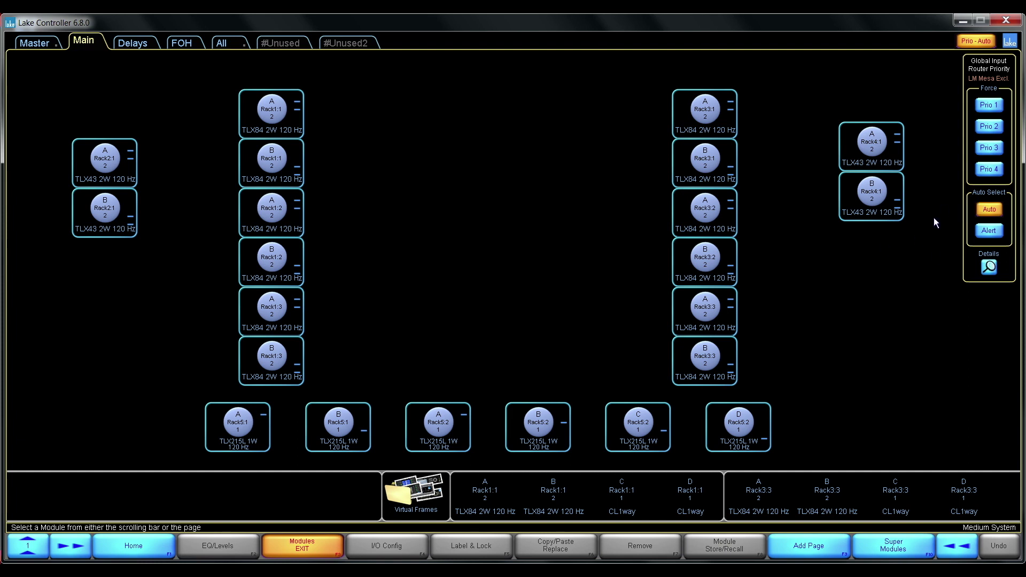
click(988, 268)
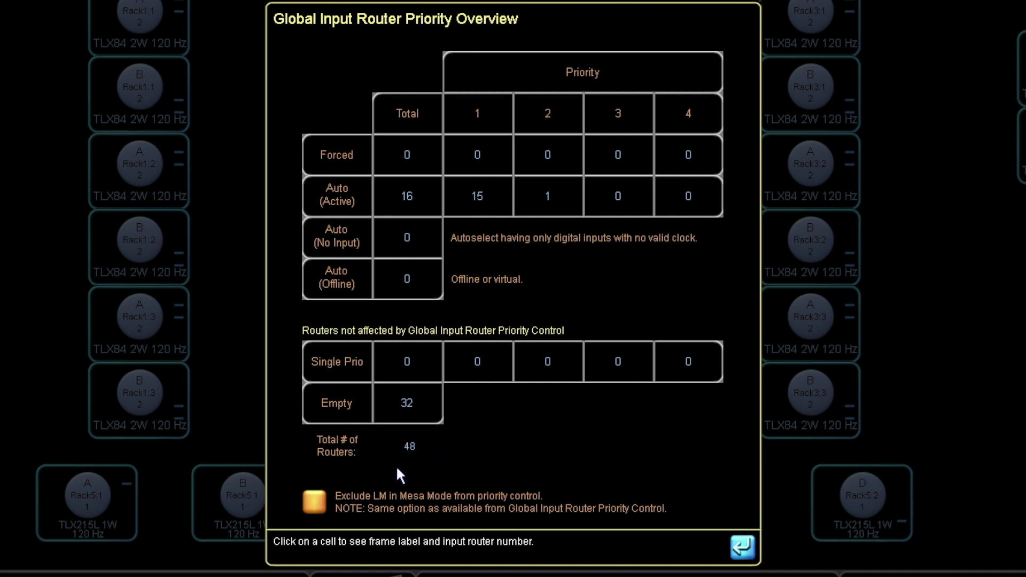
click(311, 506)
click(315, 502)
click(545, 196)
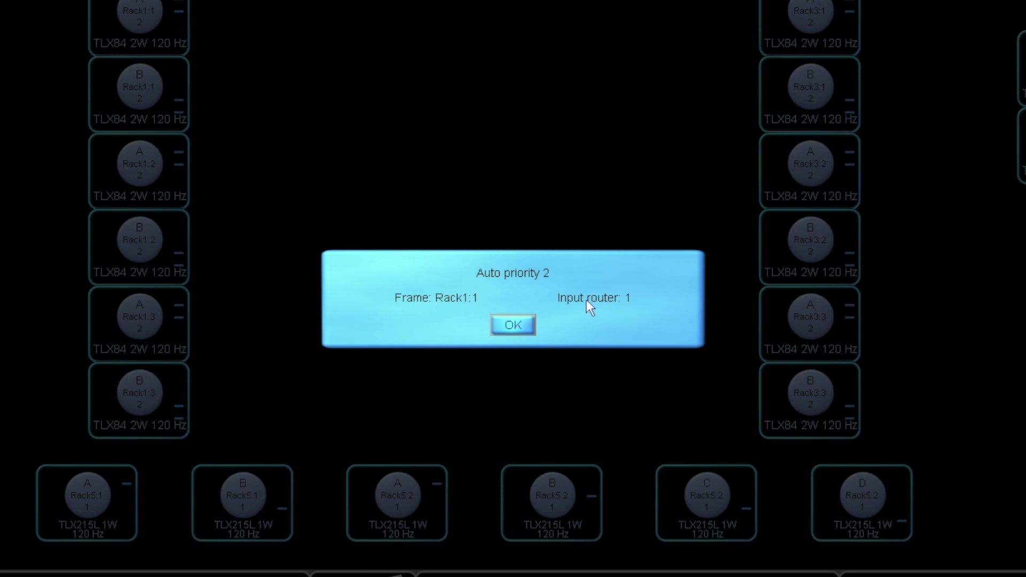
click(507, 326)
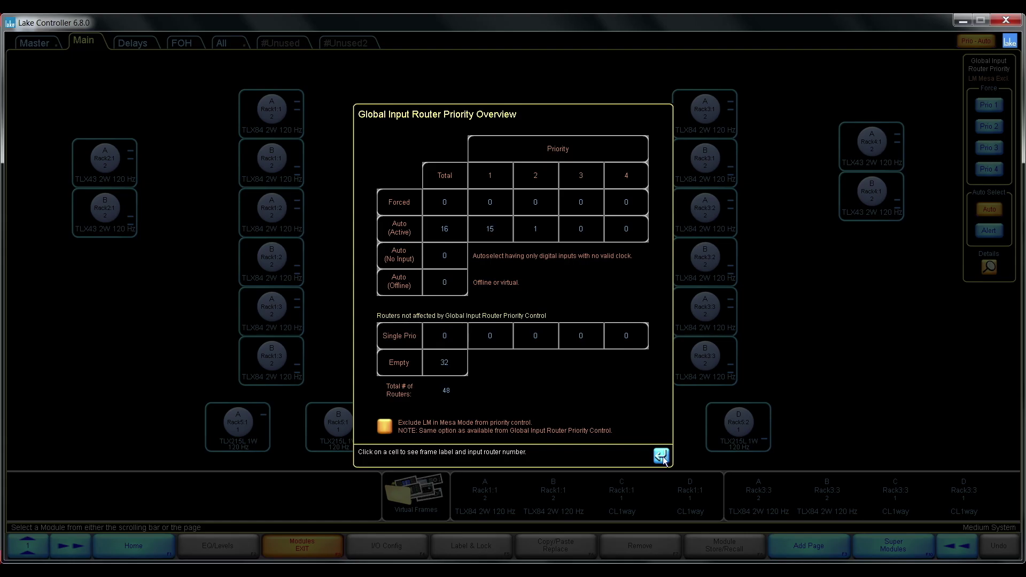
click(660, 455)
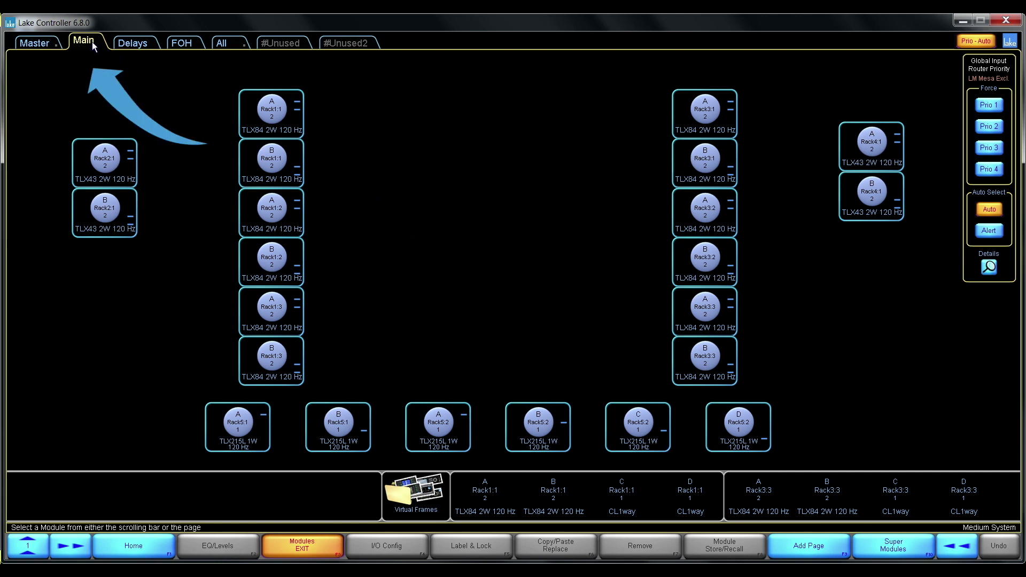
- For Rack1:1 A, drag Dante Ch. 1 from Input 1's second priority to first priority
click(273, 117)
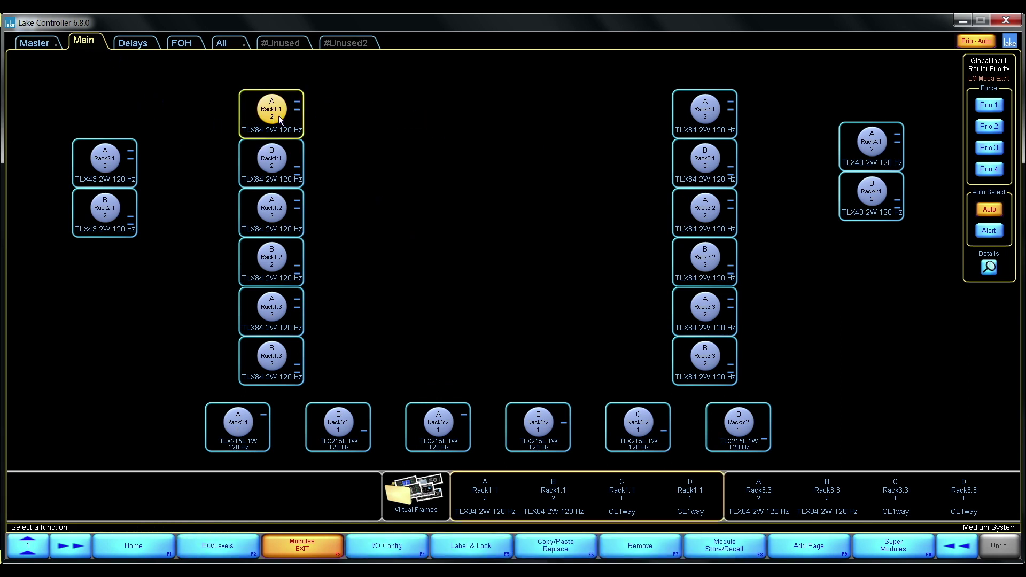
click(386, 542)
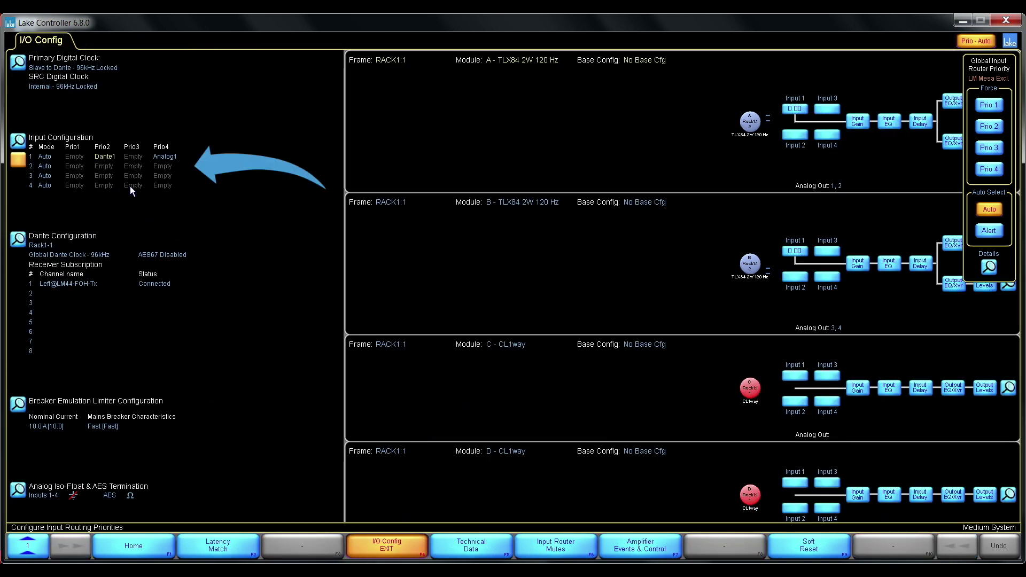
click(109, 169)
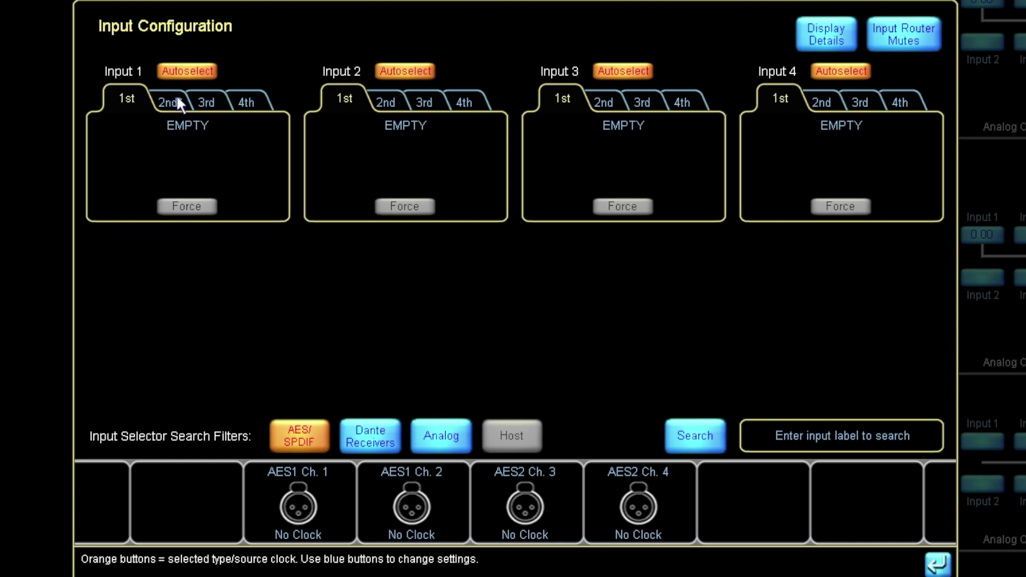
click(307, 169)
drag(314, 195, 309, 196)
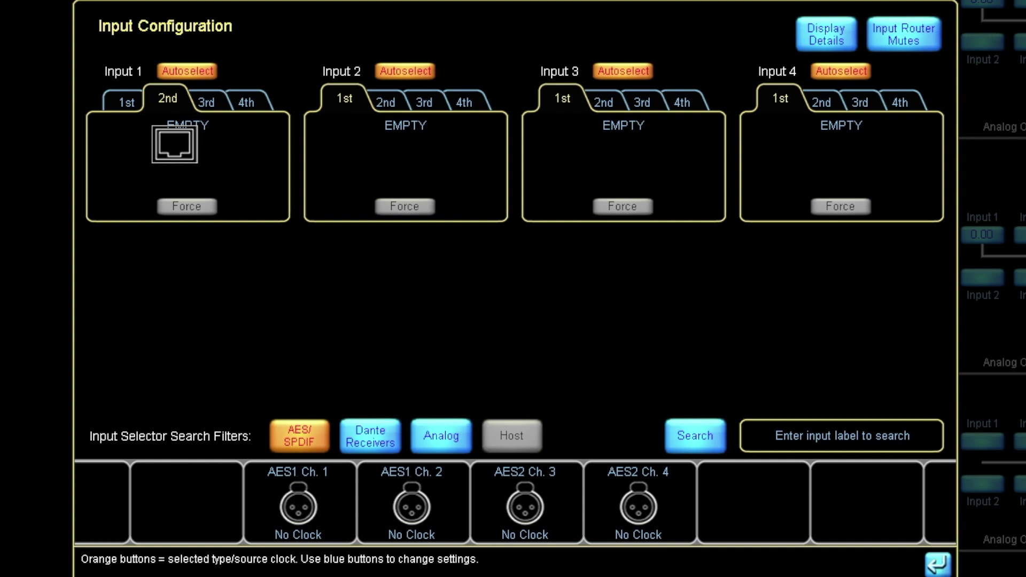
drag(175, 145, 220, 160)
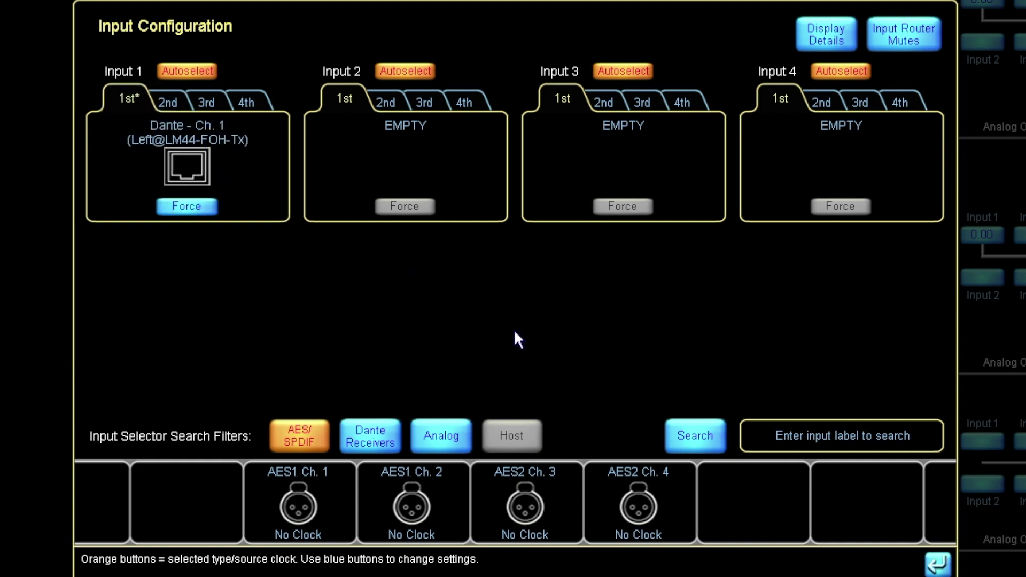
- Apply the input configuration and check the router priority overview showing all 16 routers at priority 1
click(937, 563)
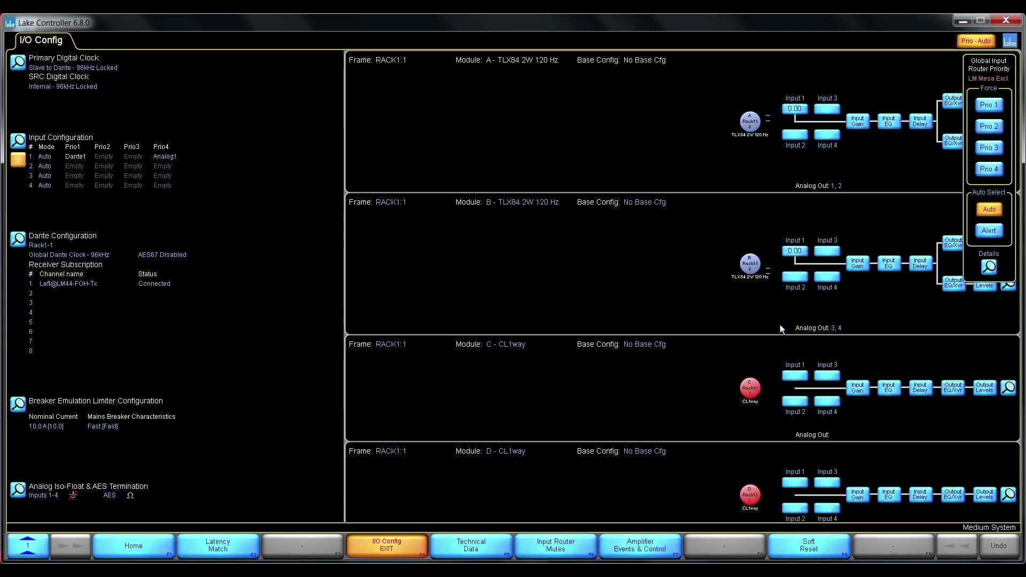
click(987, 266)
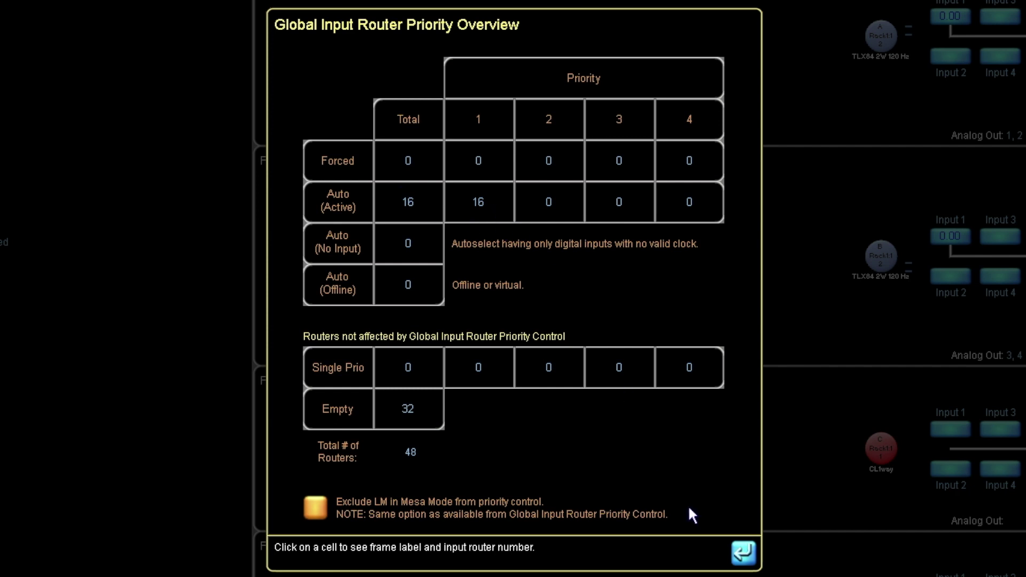
click(743, 552)
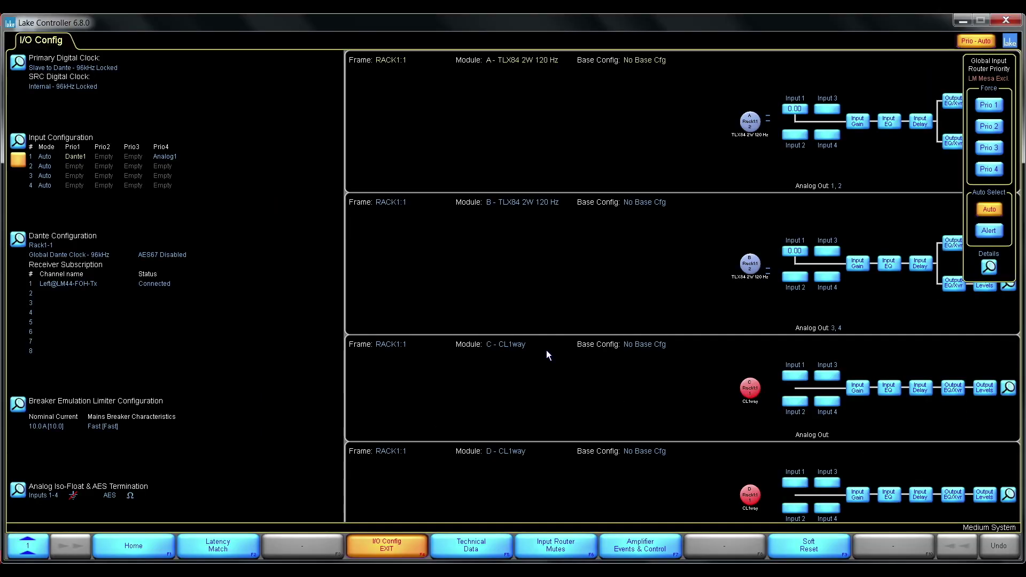
- Move Dante Ch. 1 back to Input 1's second priority and apply
click(122, 174)
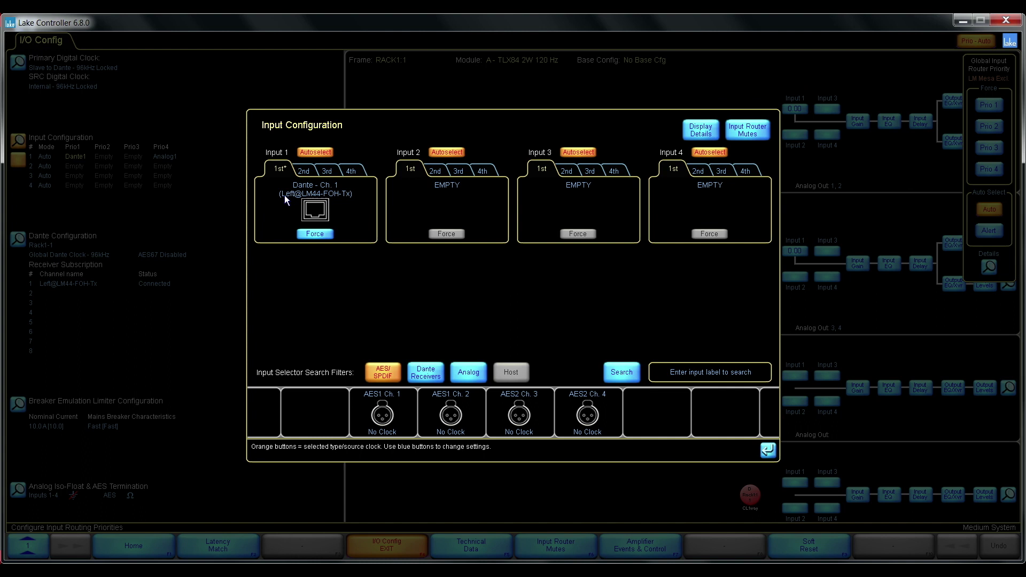
drag(284, 195, 304, 170)
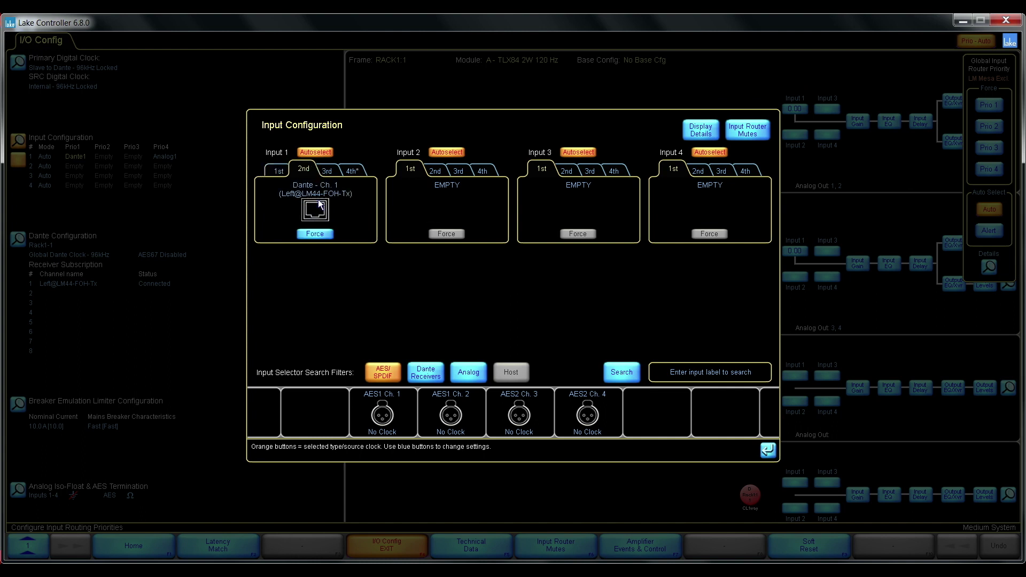
click(767, 451)
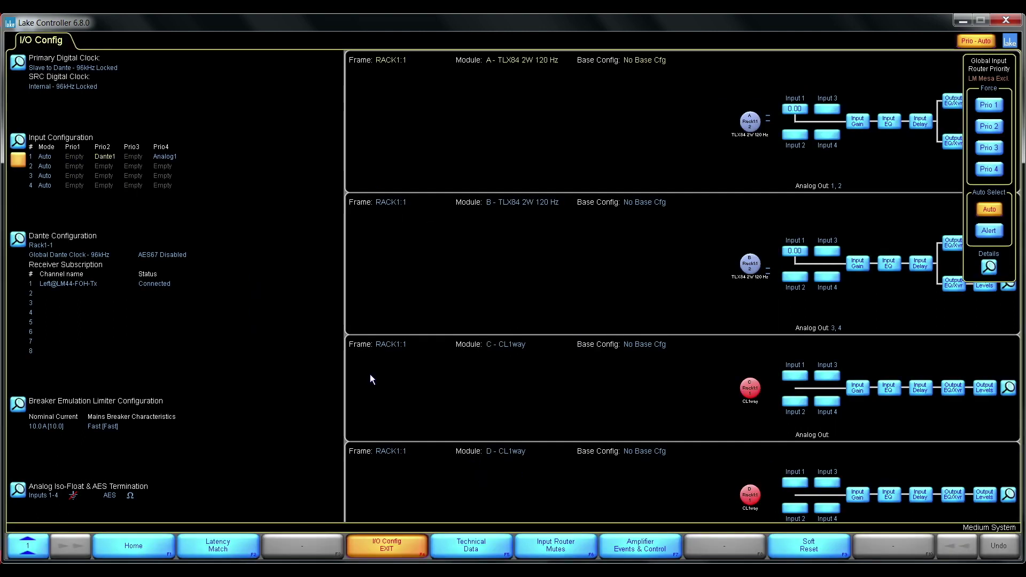
- Keep Dante Ch. 1 at priority 2 and assign Dante Ch. 2 from Dante Receivers as priority 1
click(123, 186)
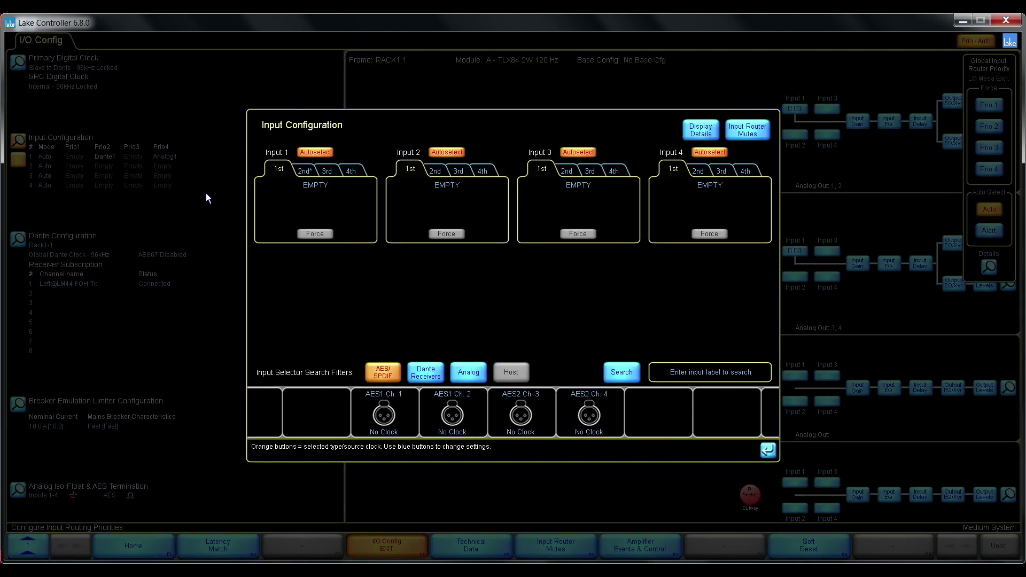
click(297, 169)
drag(313, 211, 280, 179)
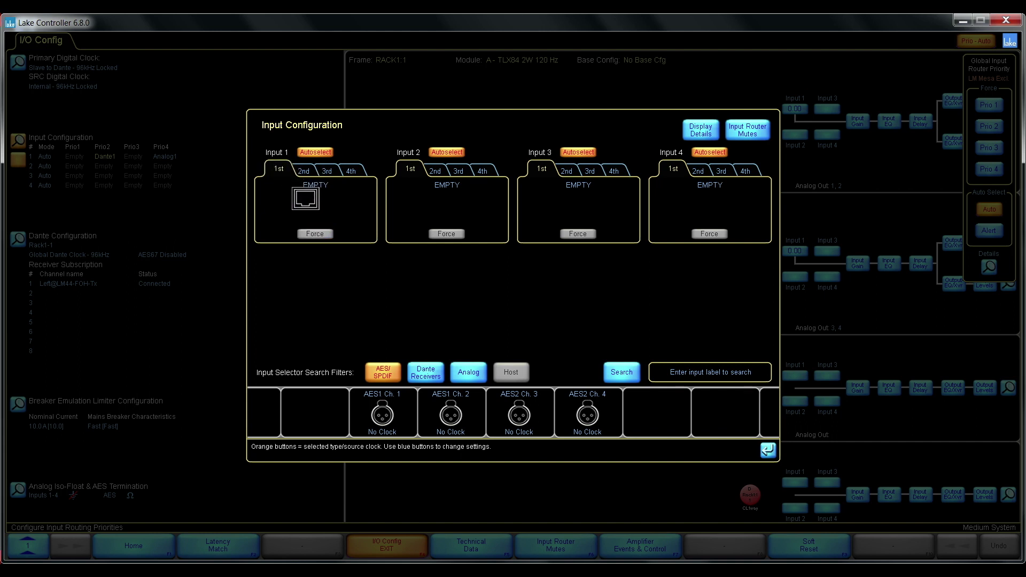
drag(305, 198, 303, 171)
click(275, 165)
click(424, 375)
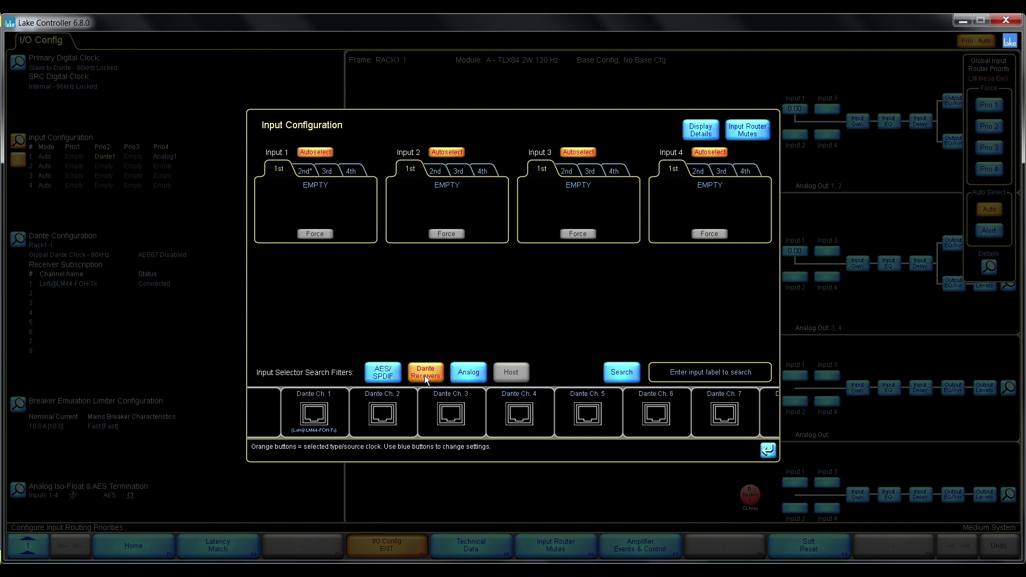
drag(451, 414, 326, 201)
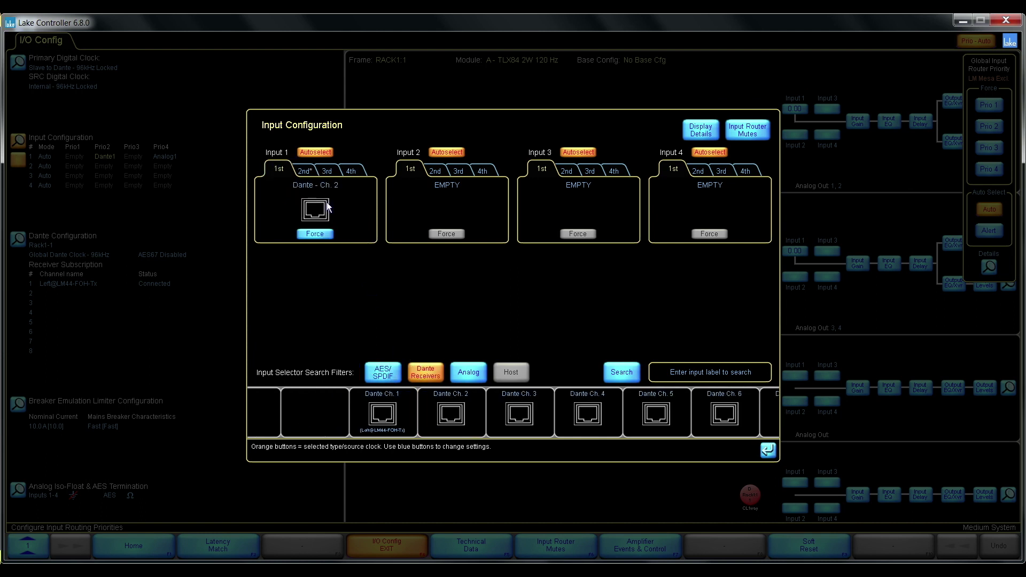
click(767, 450)
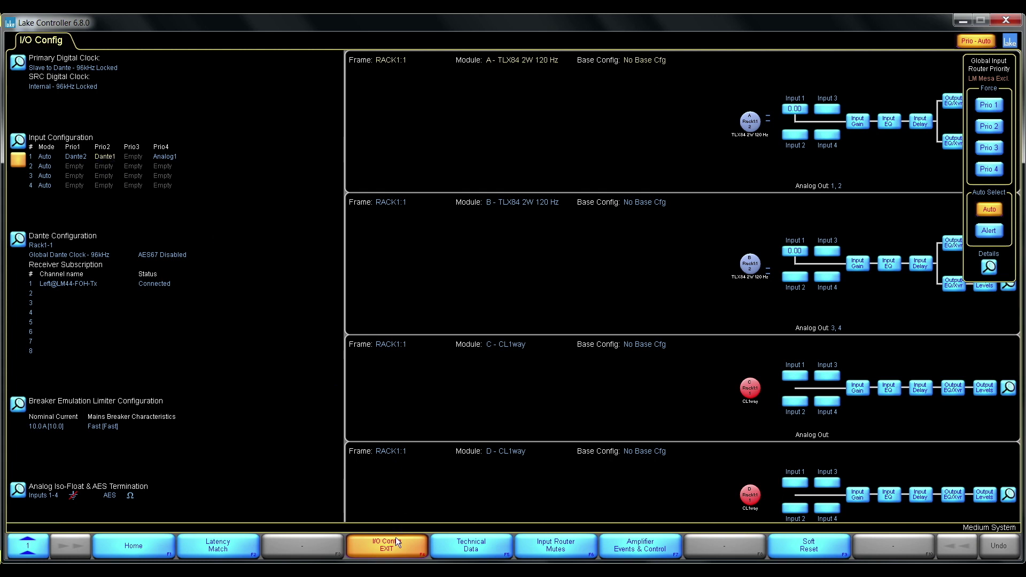
- Exit I/O Config and view the priority overview: 15 routers at priority 1, one at priority 2
click(395, 539)
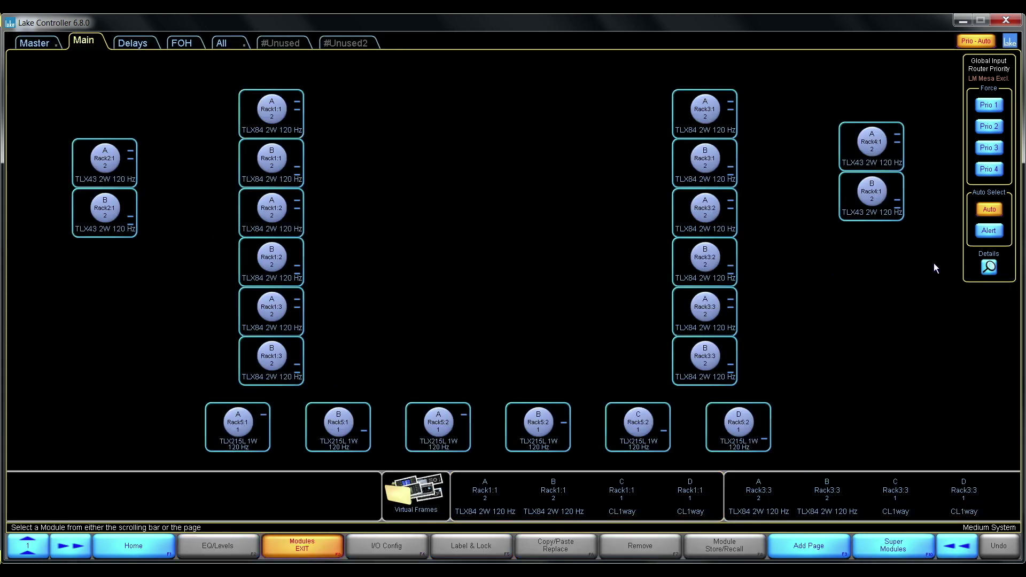
click(992, 267)
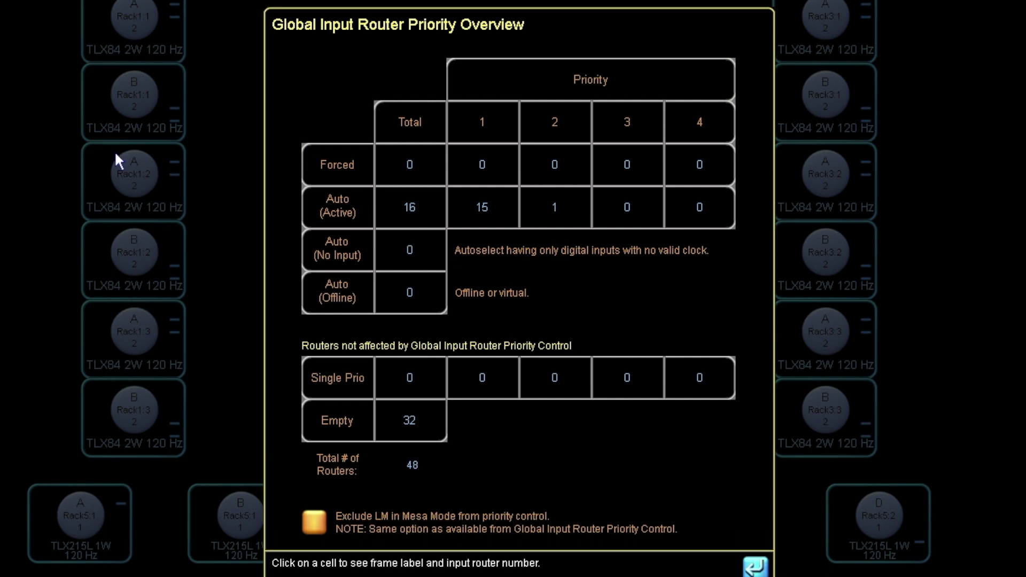
- Close the Global Input Router Priority Overview dialog back to the Main page
click(755, 565)
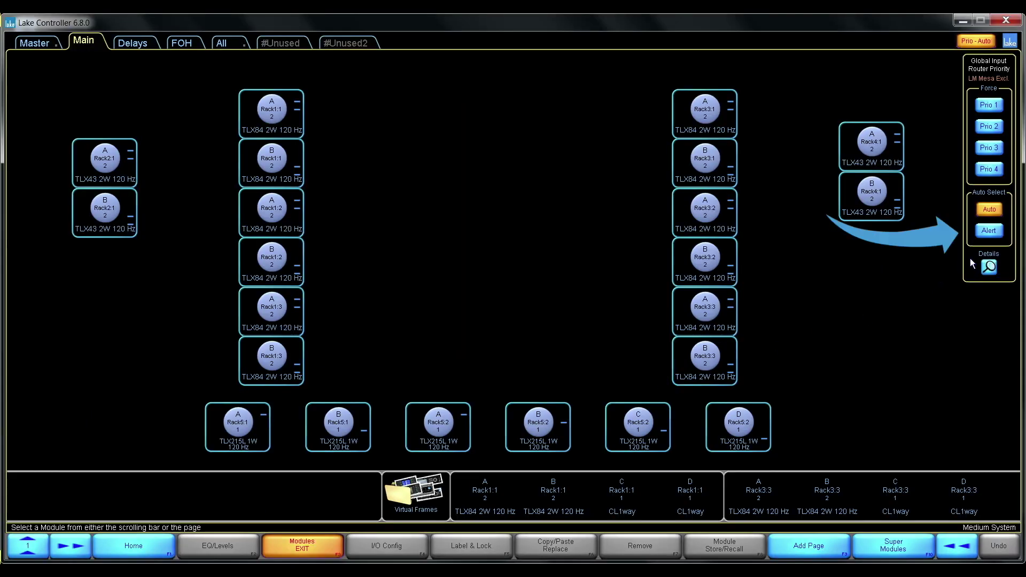
- Enable the Auto Select Alert option and acknowledge the priority-drop warning notice
click(983, 234)
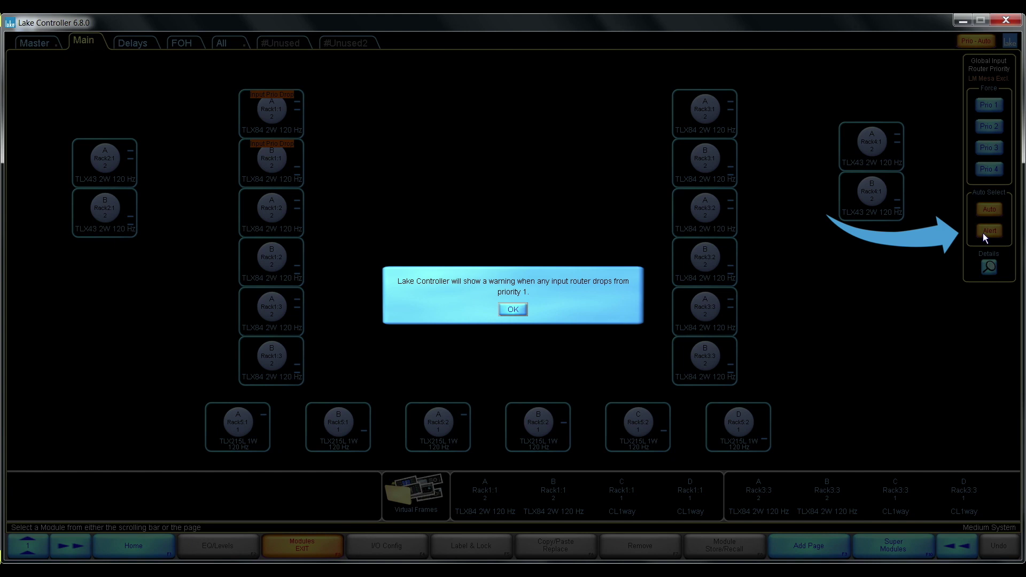
click(507, 310)
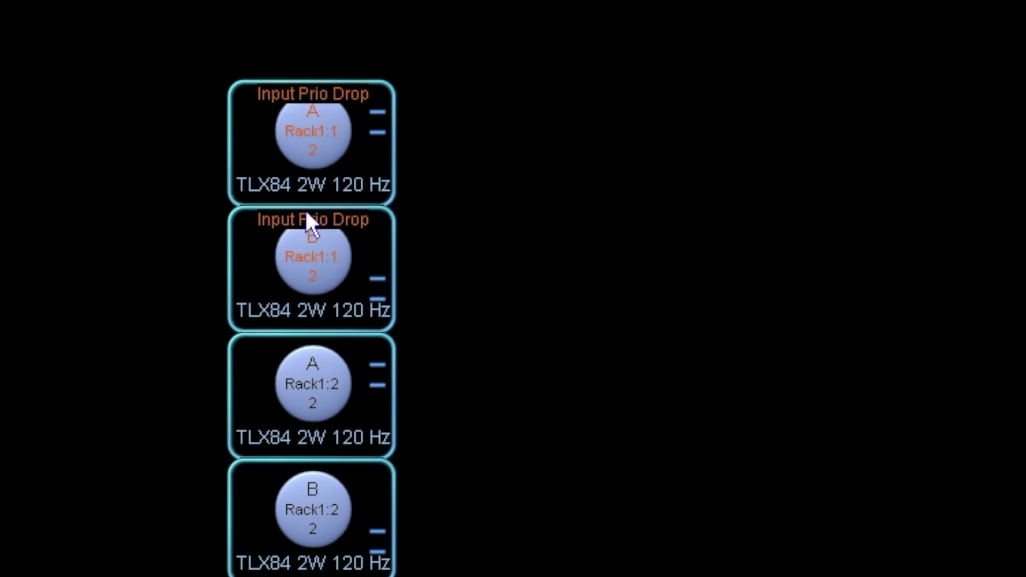
- Select Rack1:1 B, view its I/O Config, exit to Main, and hide the priority panel
click(324, 254)
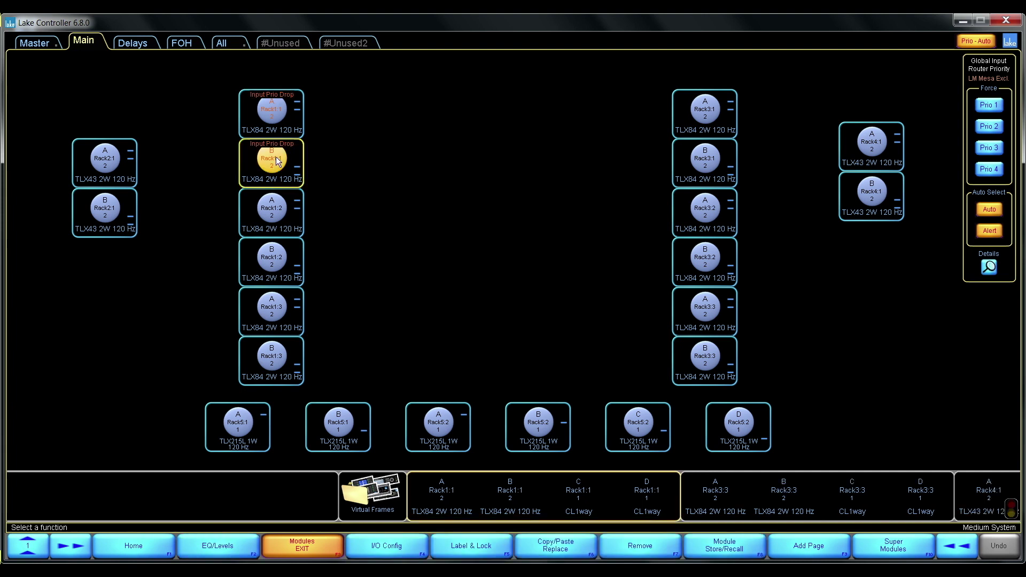
click(354, 547)
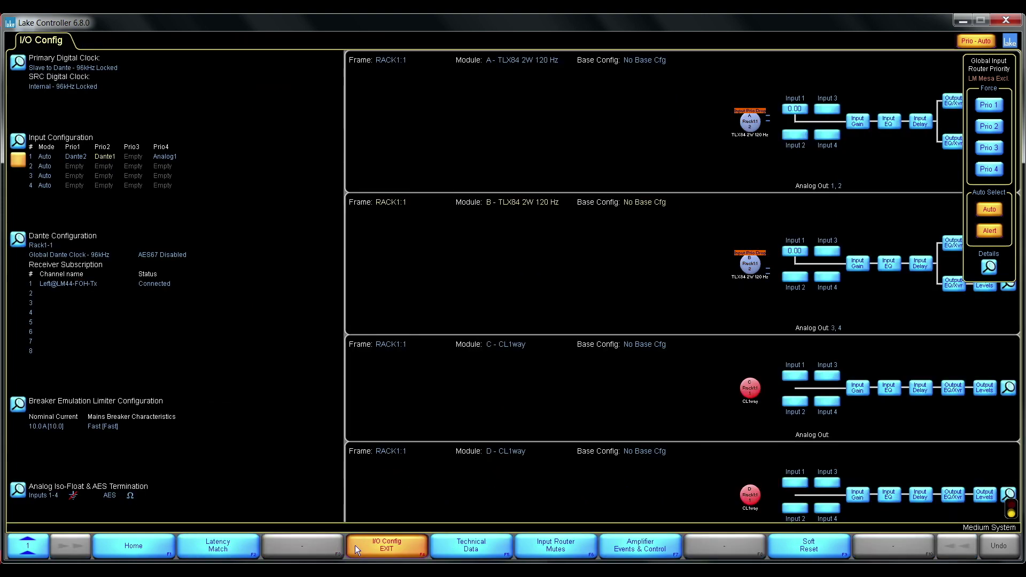
click(370, 536)
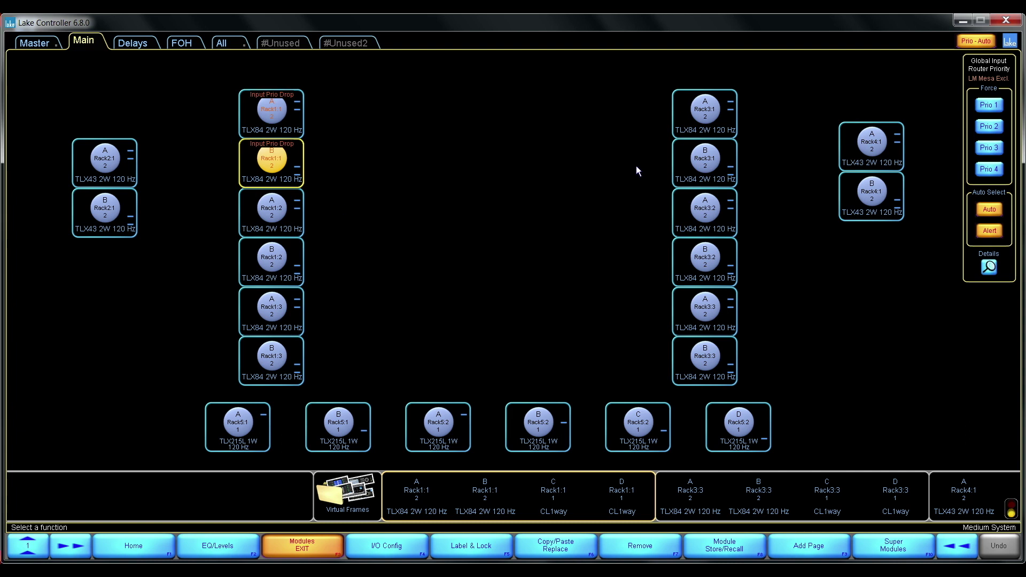
click(976, 37)
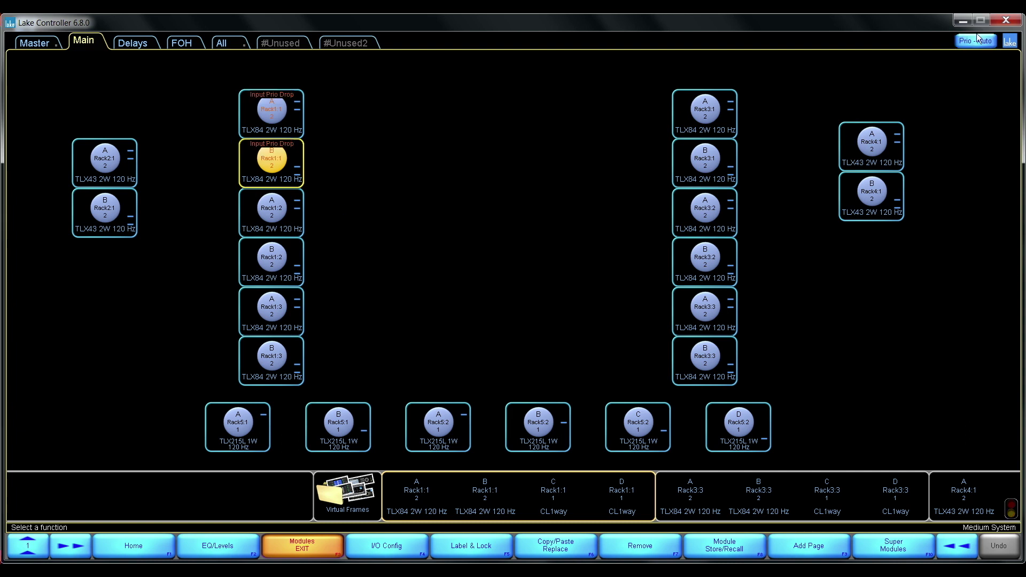
- Review the four Rack1:1 priority-drop alerts in the event log, then show the priority panel again
click(1011, 513)
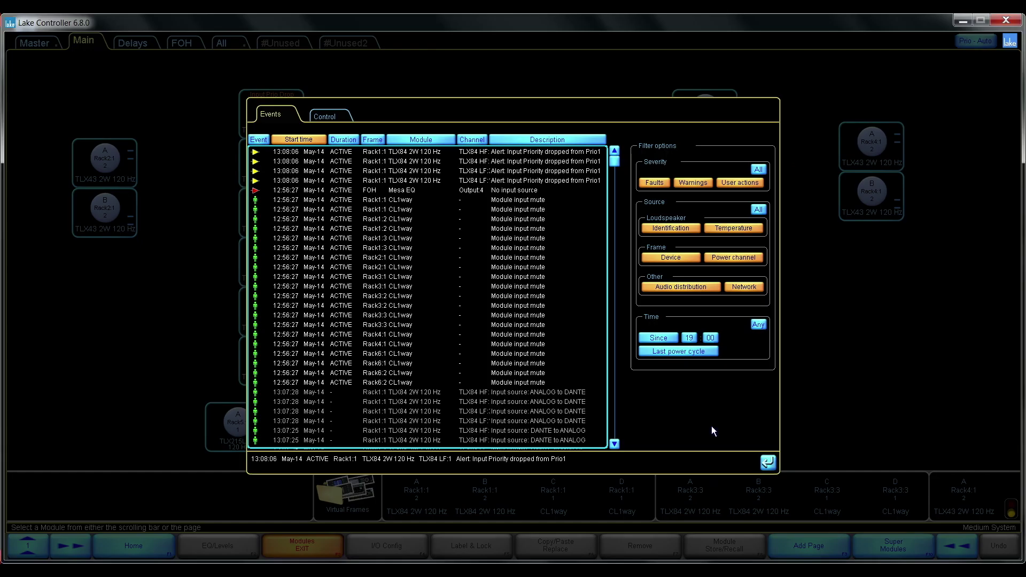
key(Escape)
click(975, 42)
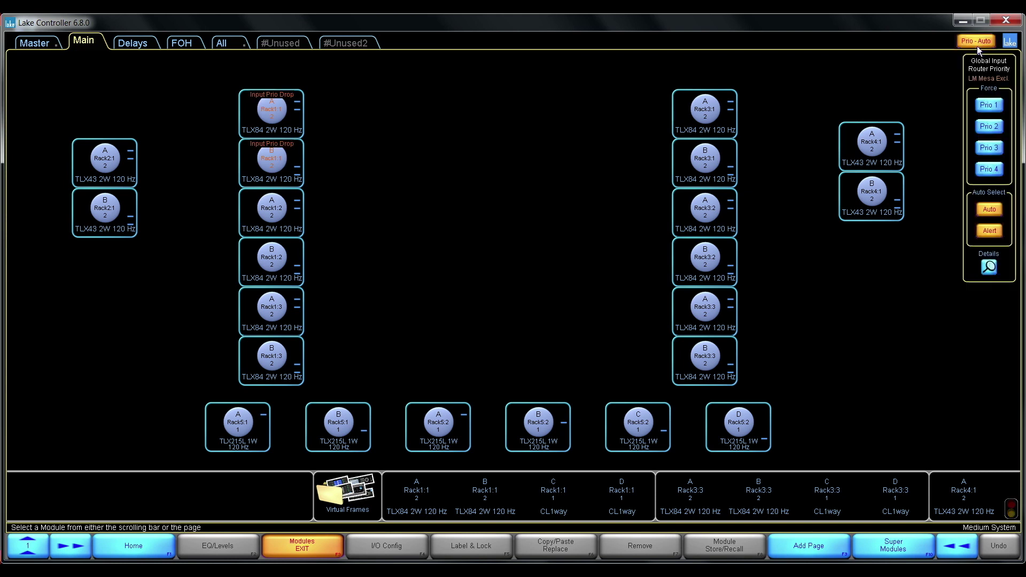
- Turn Alert off, force all routers to Prio 1, and open Rack1:1 A's I/O Config
click(987, 230)
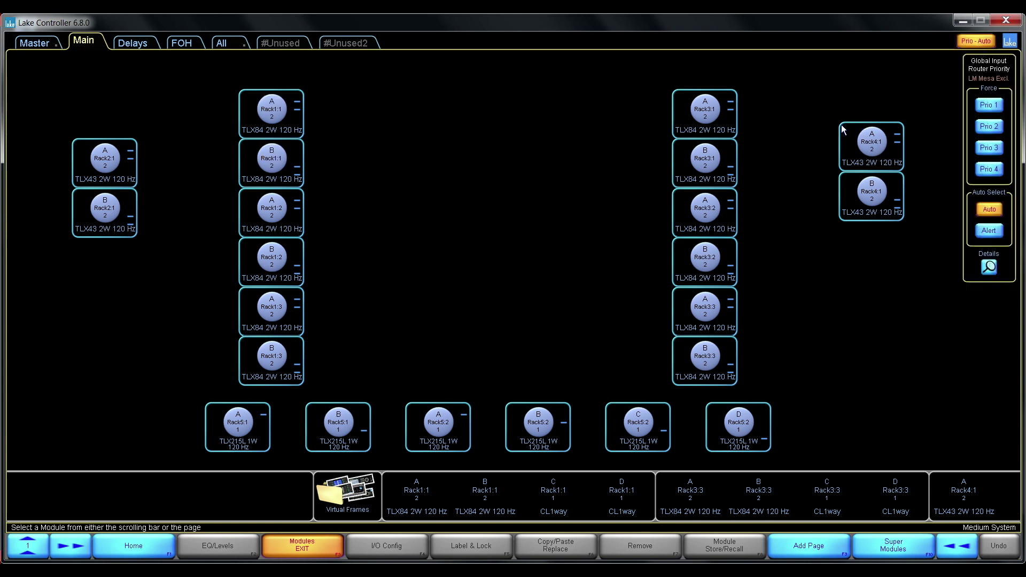
click(987, 105)
click(423, 305)
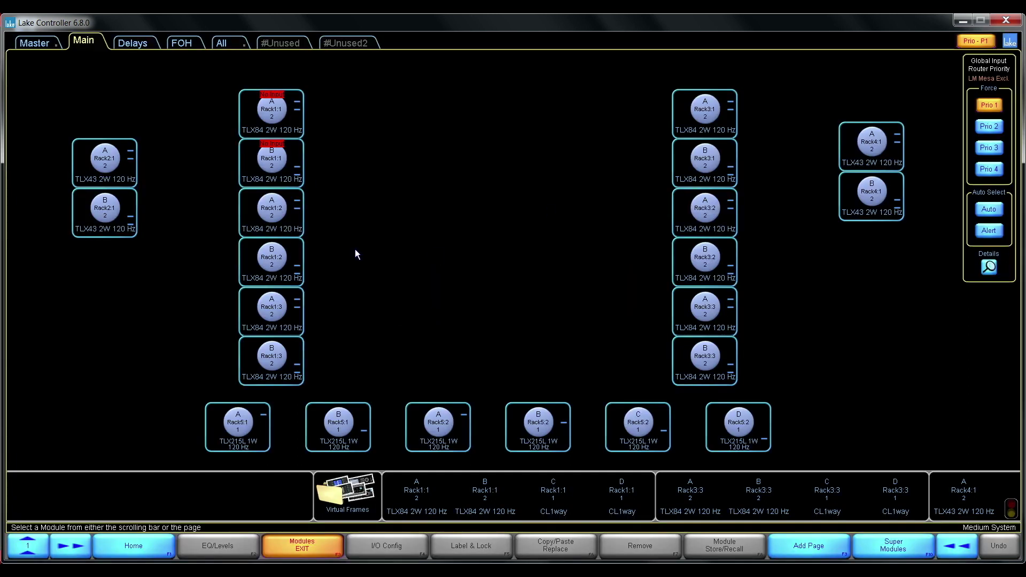
click(266, 117)
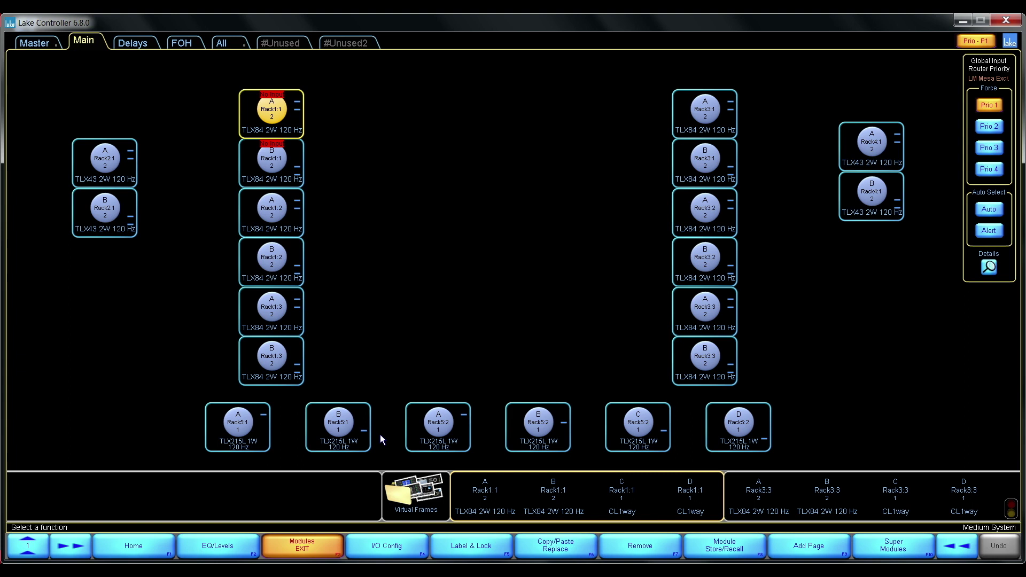
click(376, 557)
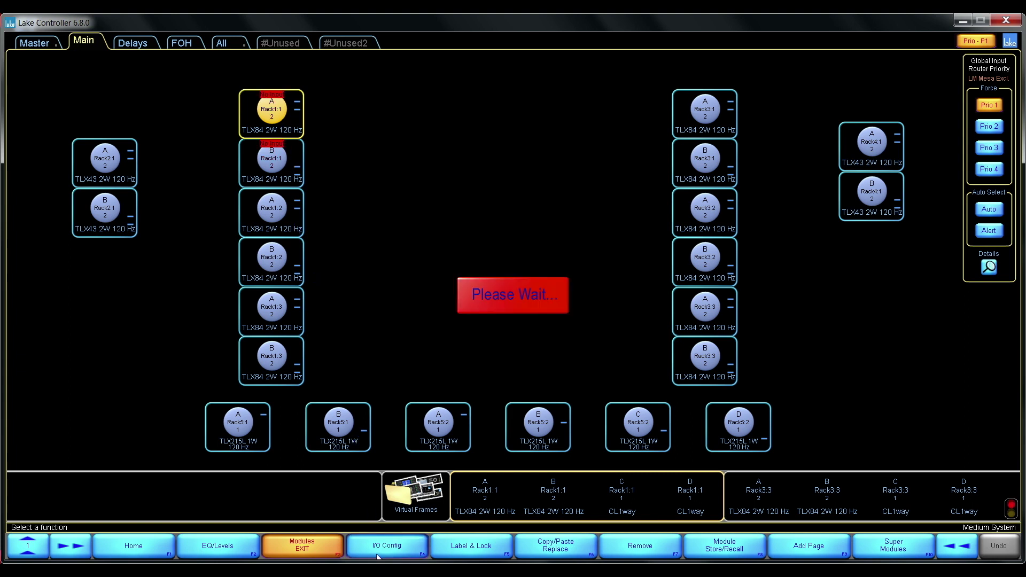
- Drag Dante Ch. 1 onto Input 1's first-priority tab for Rack1:1 A and close the editor
click(90, 167)
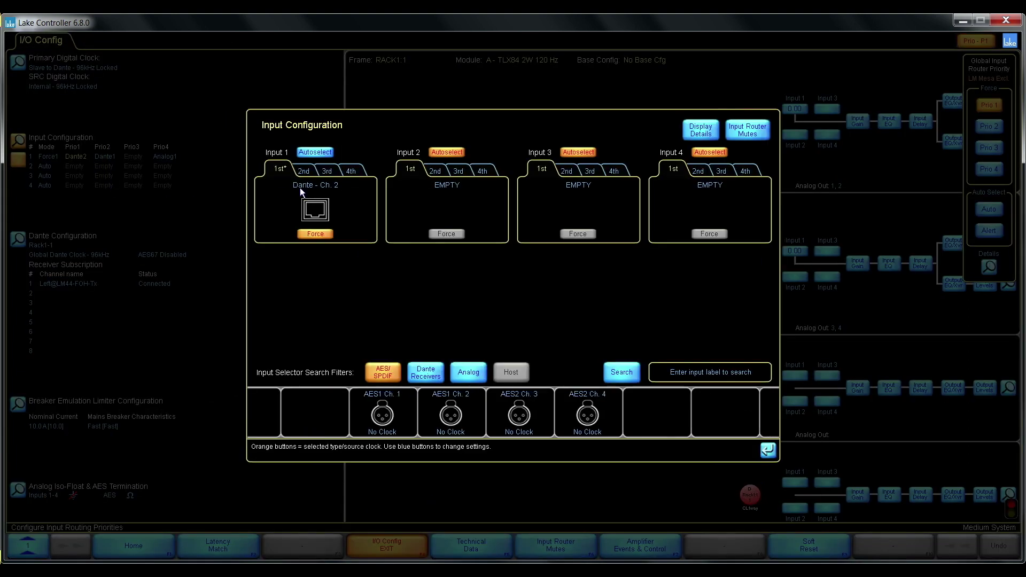
click(305, 171)
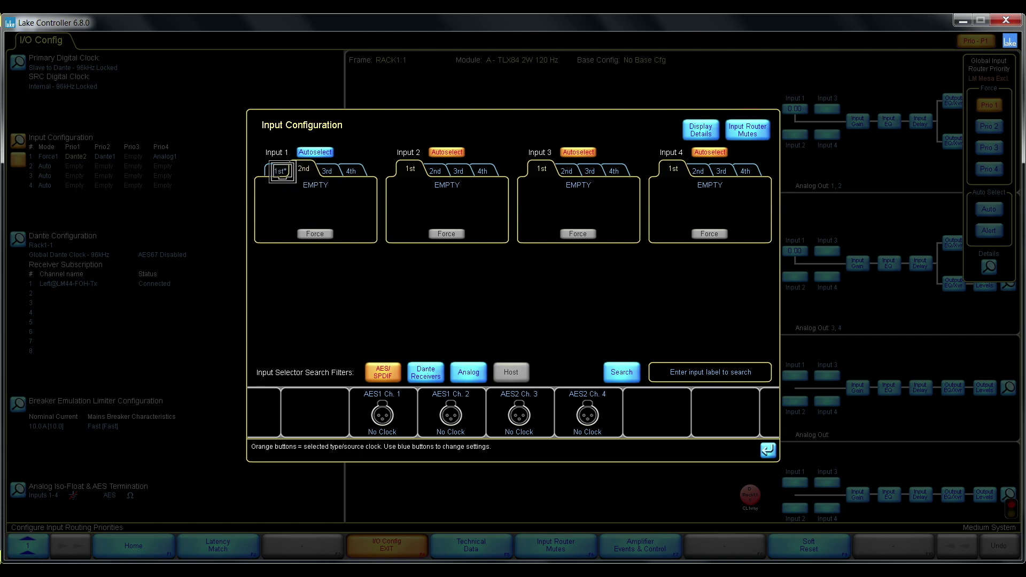
drag(282, 172, 313, 208)
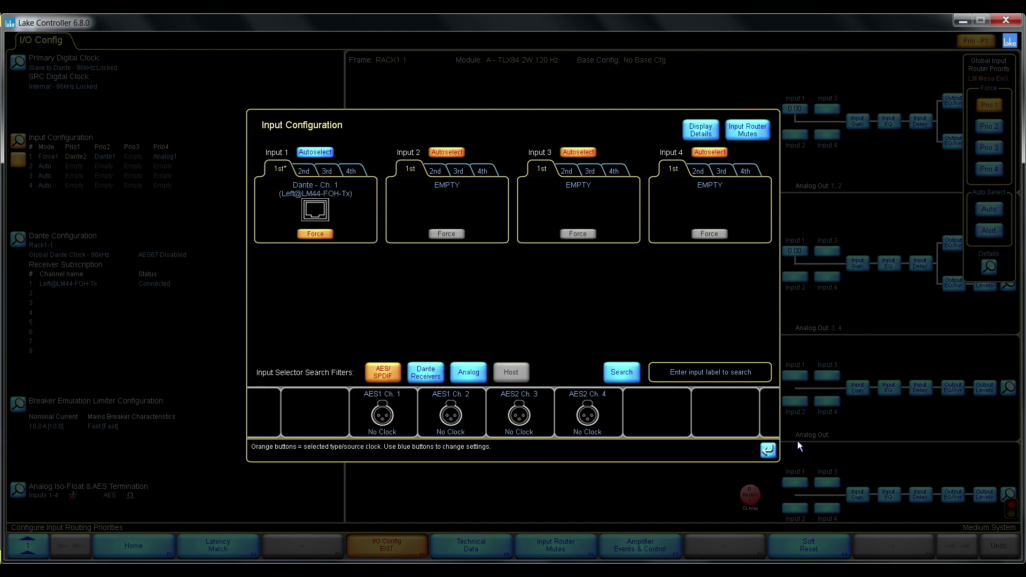
click(763, 449)
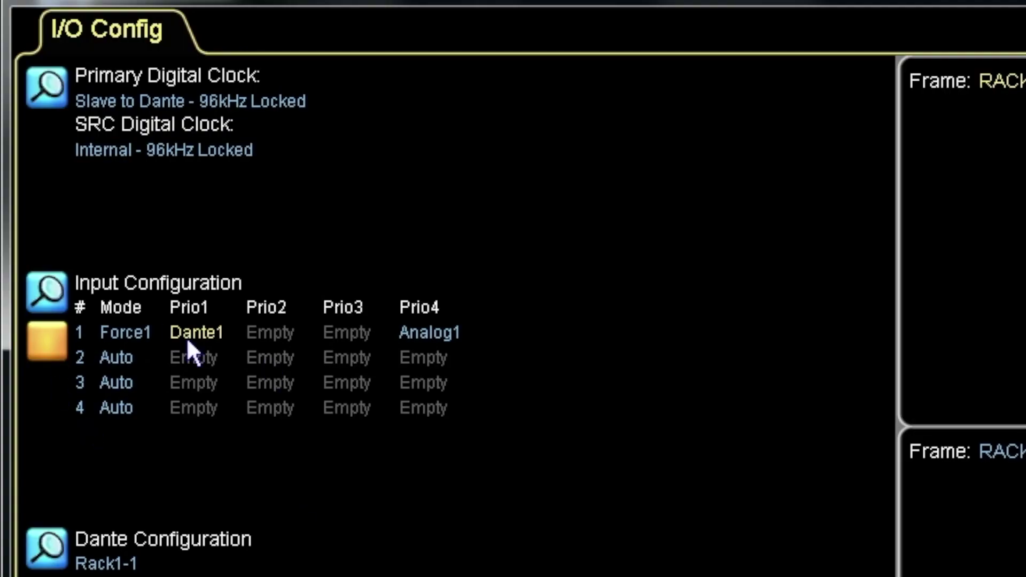
- Force all input routers to Prio 4 and verify the overview shows all 16 forced routers there
click(988, 266)
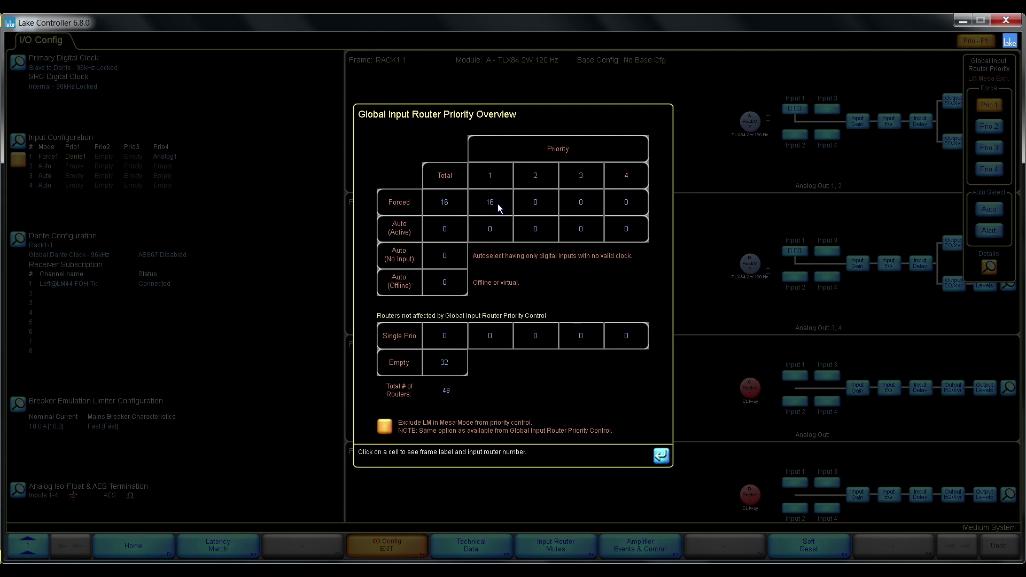
click(661, 455)
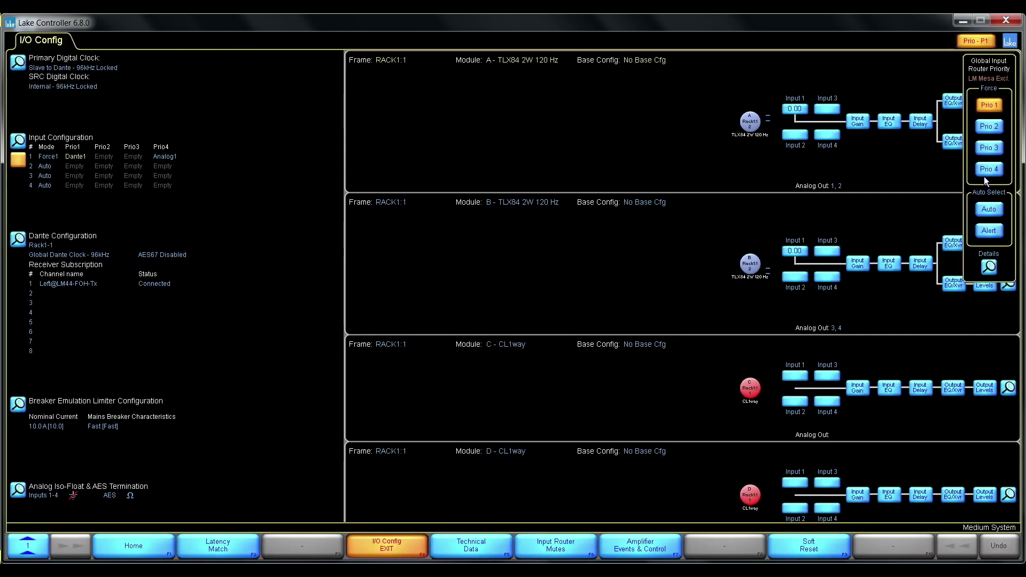
click(984, 172)
click(417, 307)
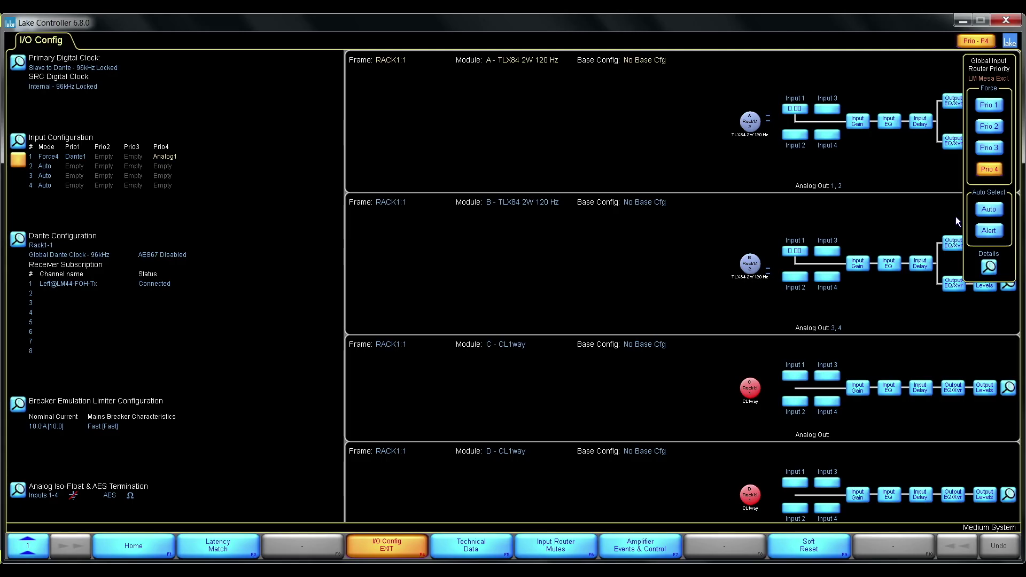
click(988, 267)
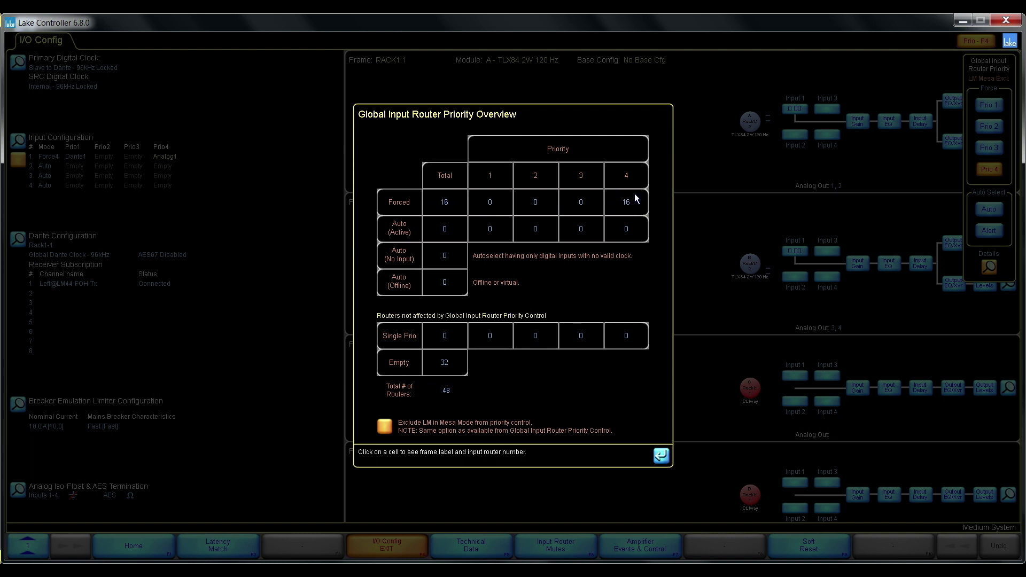
click(665, 455)
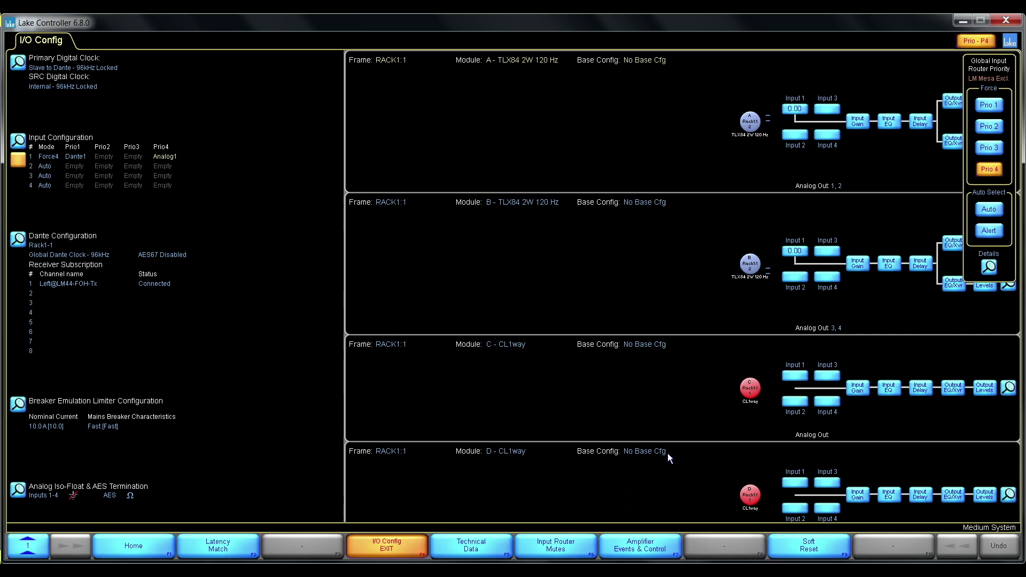
- Leave the Main I/O Config, set all input routers back to Auto, and switch to FOH
click(396, 541)
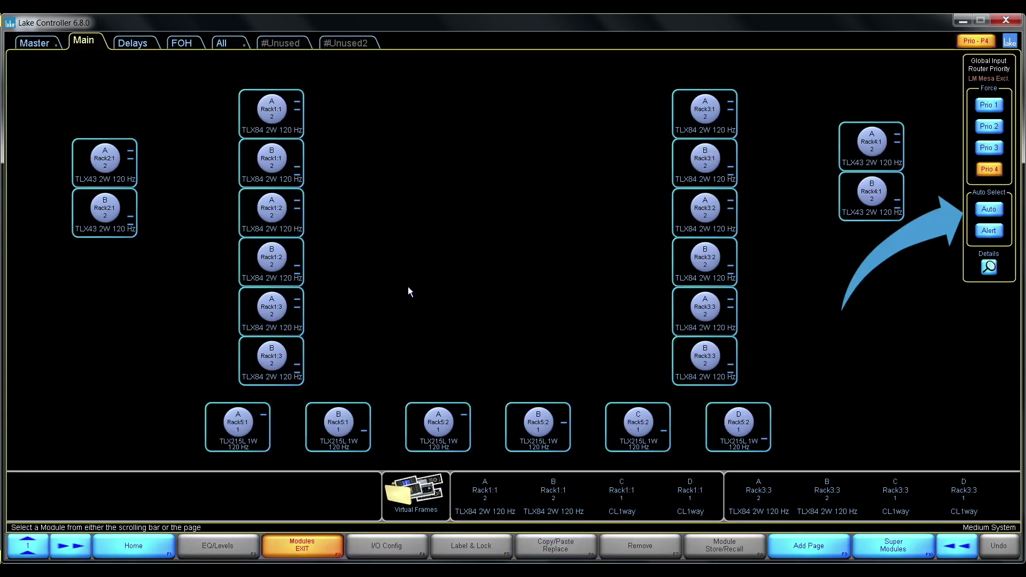
click(991, 210)
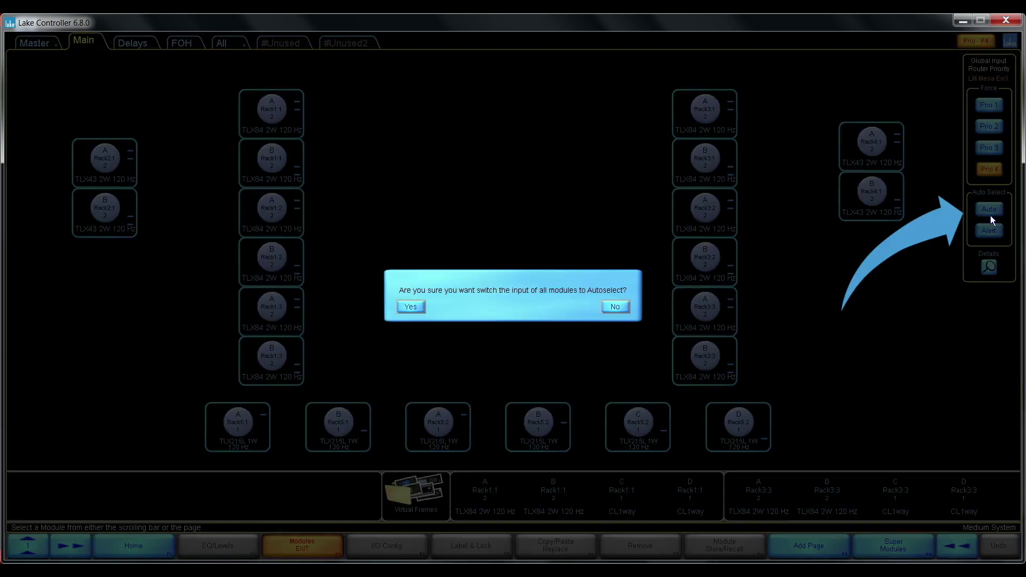
click(415, 306)
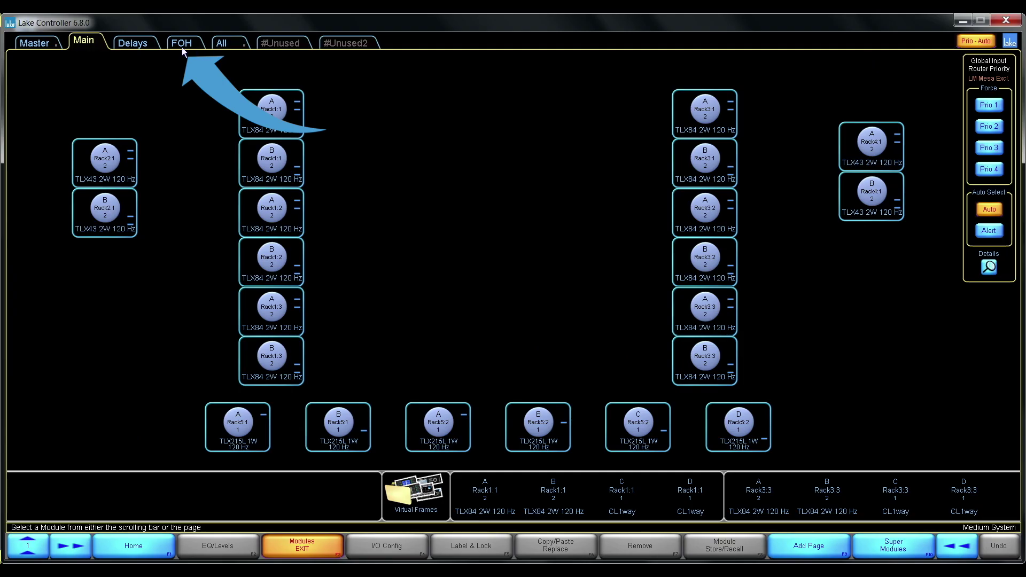
click(181, 45)
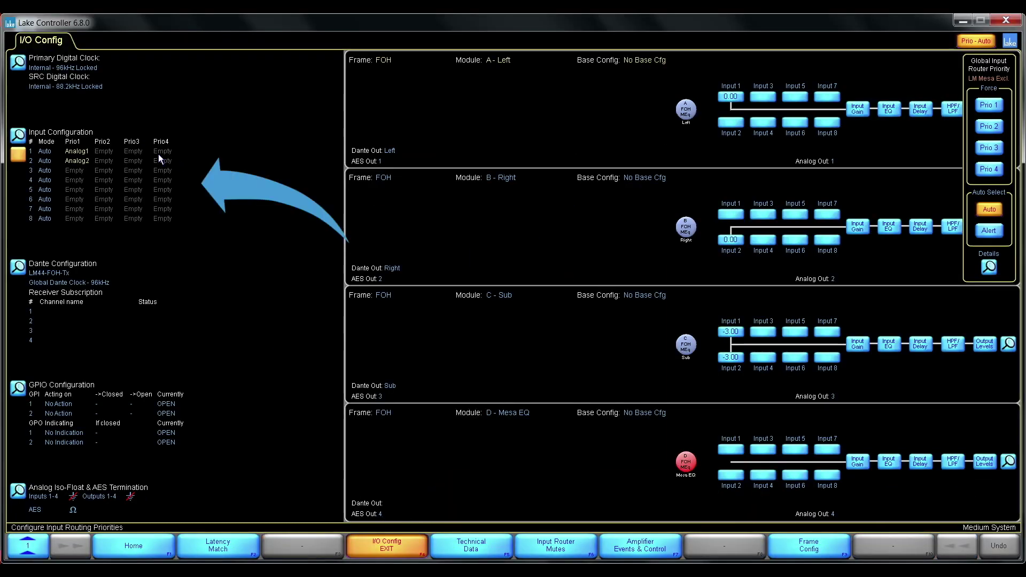
- Force all input routers to Prio 4, then to Prio 1, and hide the global priority panel
click(986, 173)
click(419, 308)
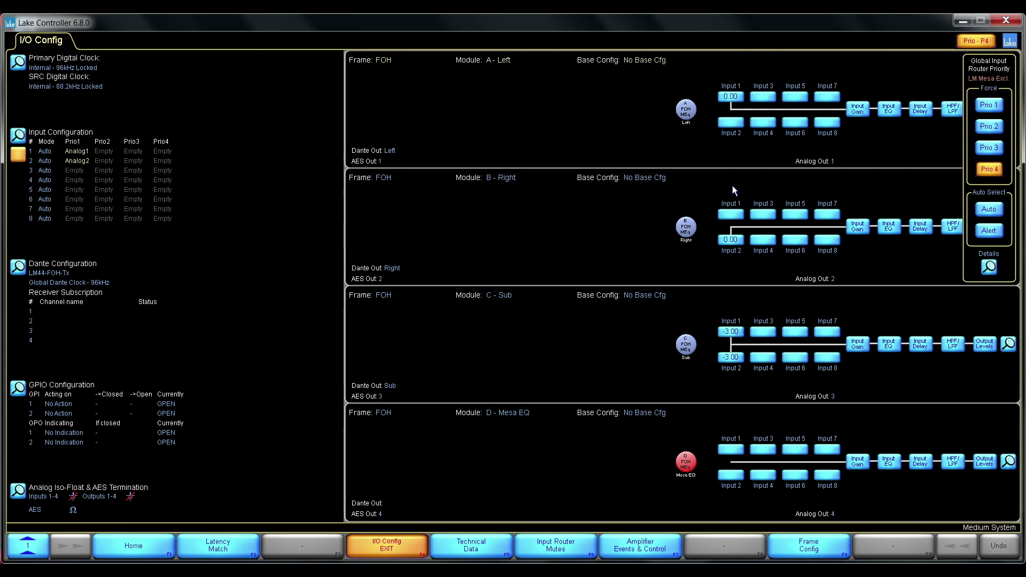
click(985, 106)
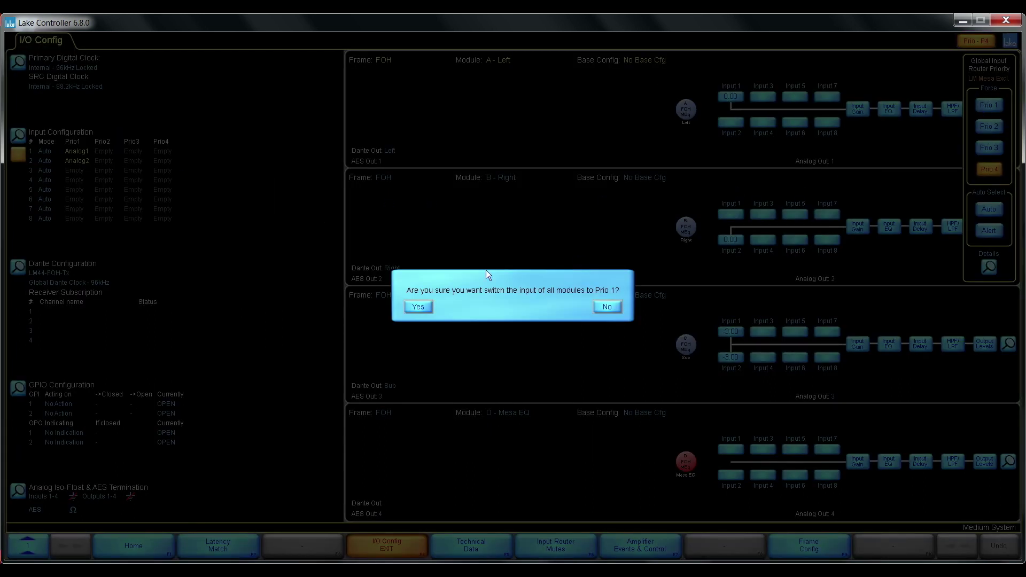
click(417, 307)
click(973, 41)
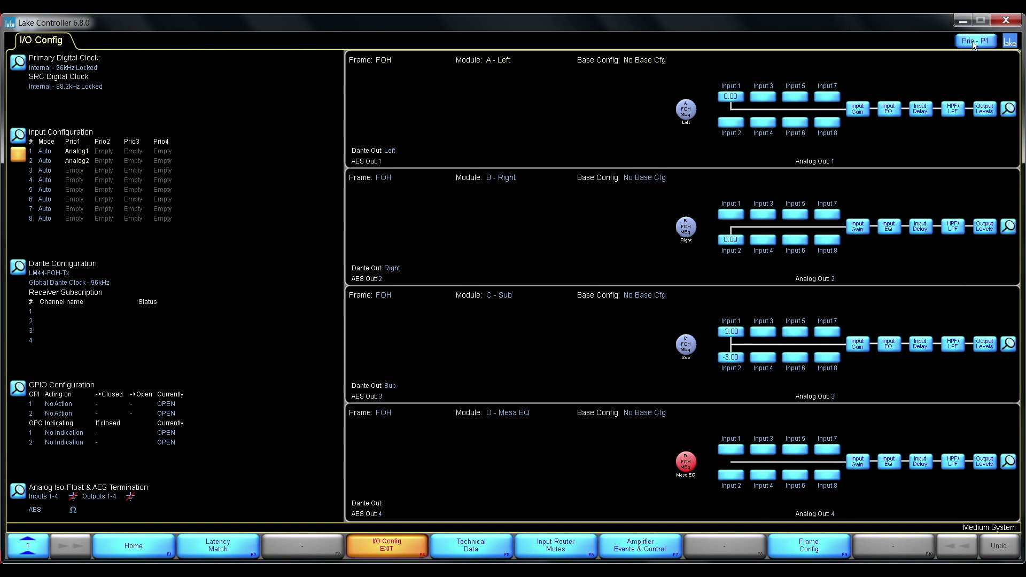
click(385, 544)
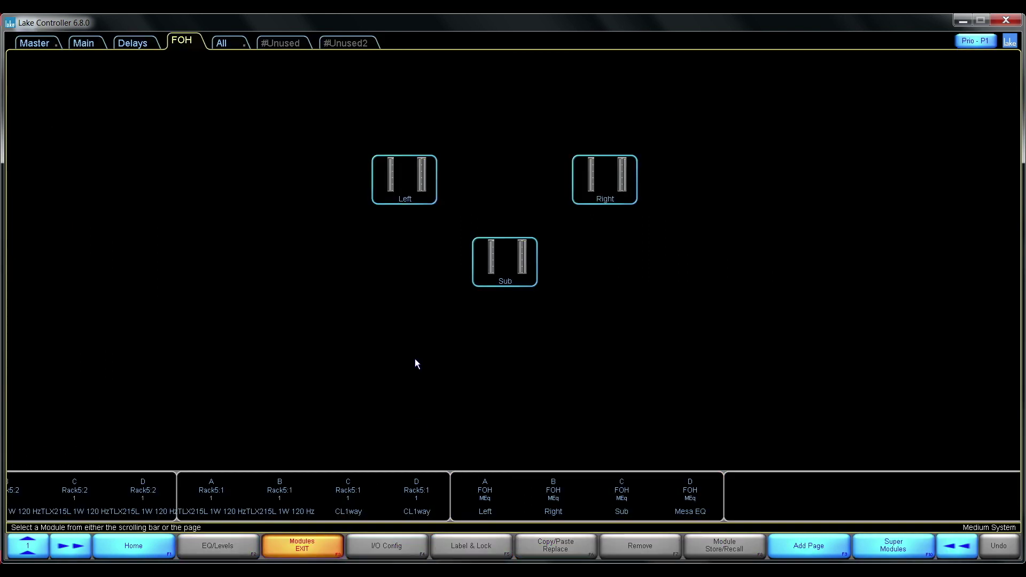